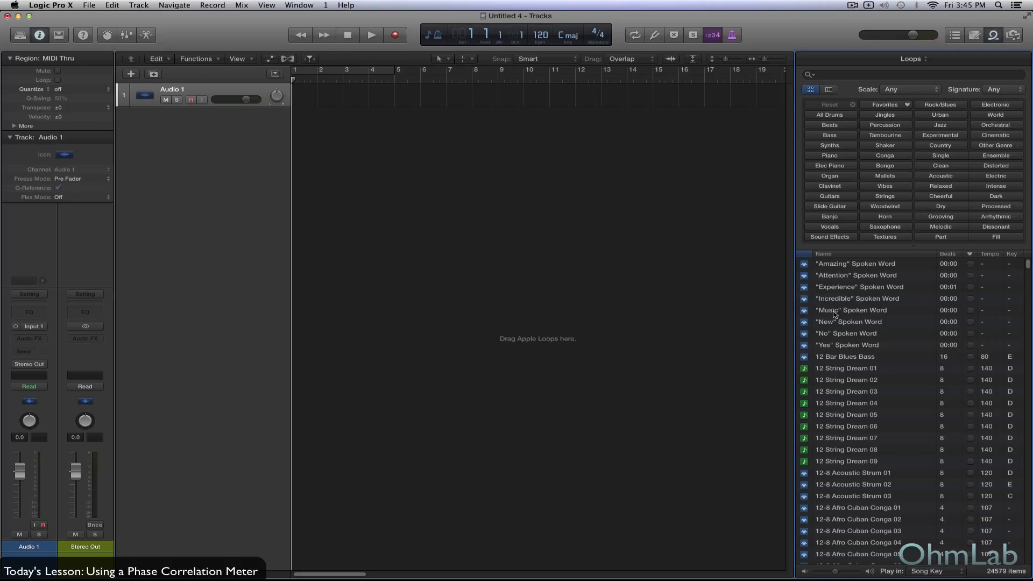
Place the "Music" Spoken Word loop at bar 1 of the audio track and hide the loop browser
{"action": "left_click_drag", "start_coordinate": [835, 314], "coordinate": [298, 99]}
{"action": "left_click", "coordinate": [994, 36]}
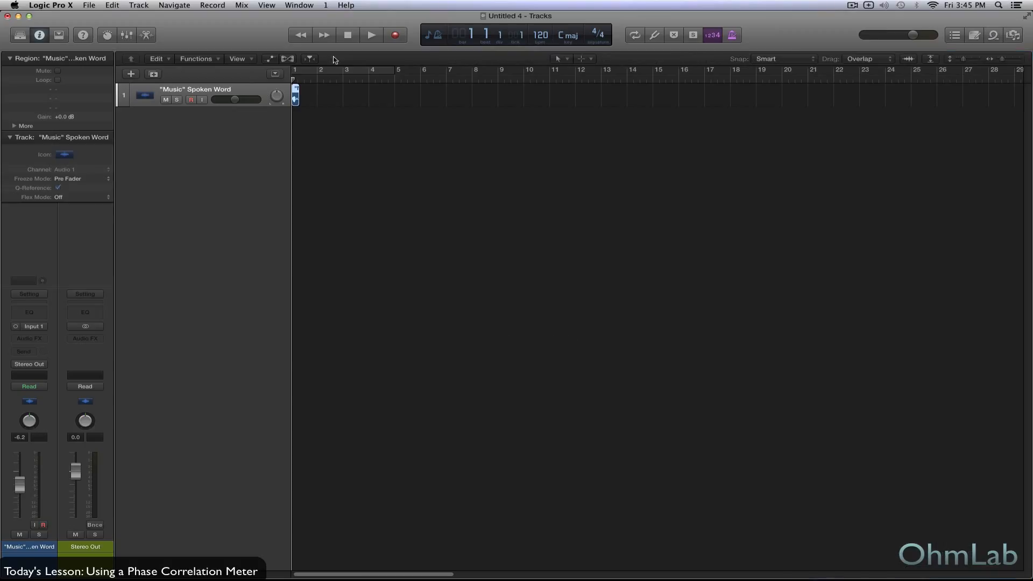
Enable cycling over the first half of bar 1 and play the spoken-word region
{"action": "left_click", "coordinate": [308, 69]}
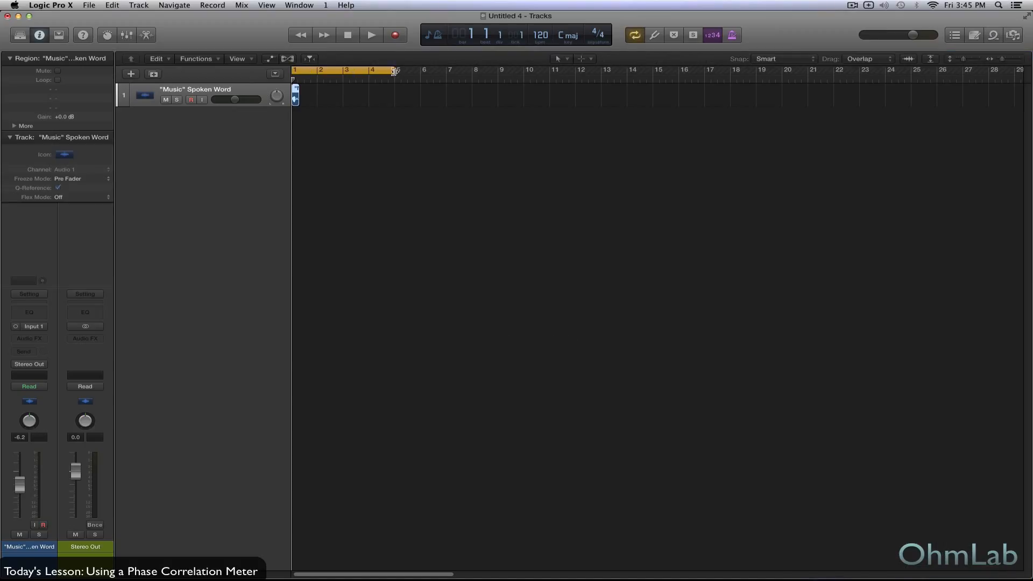
{"action": "left_click_drag", "start_coordinate": [389, 71], "coordinate": [303, 72]}
{"action": "scroll", "coordinate": [338, 165], "scroll_direction": "right", "scroll_amount": 1}
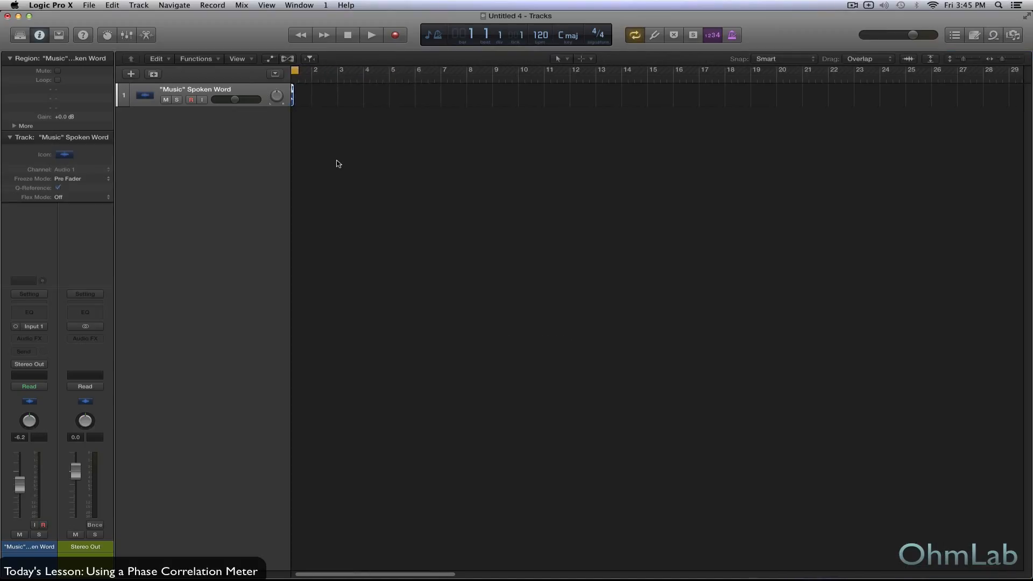
{"action": "key", "text": "super+Right"}
{"action": "key", "text": "super+Right"}
{"action": "scroll", "coordinate": [363, 158], "scroll_direction": "left", "scroll_amount": 1}
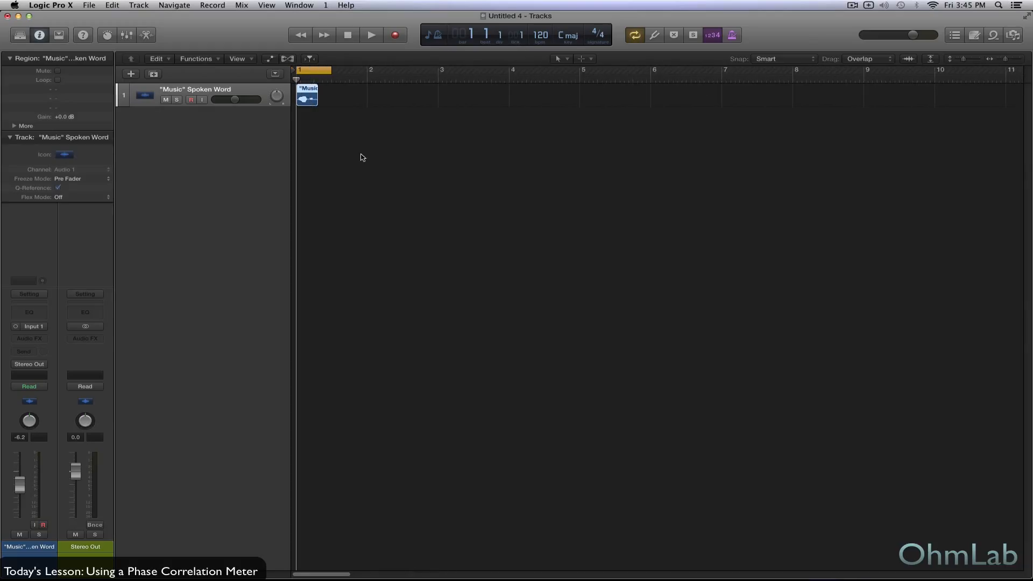
{"action": "key", "text": "space"}
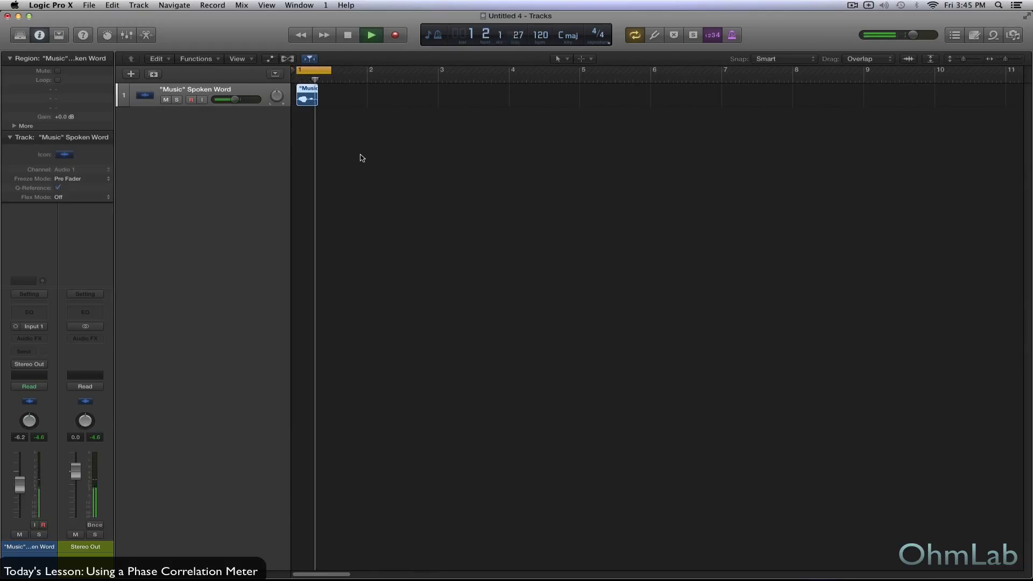
{"action": "key", "text": "space"}
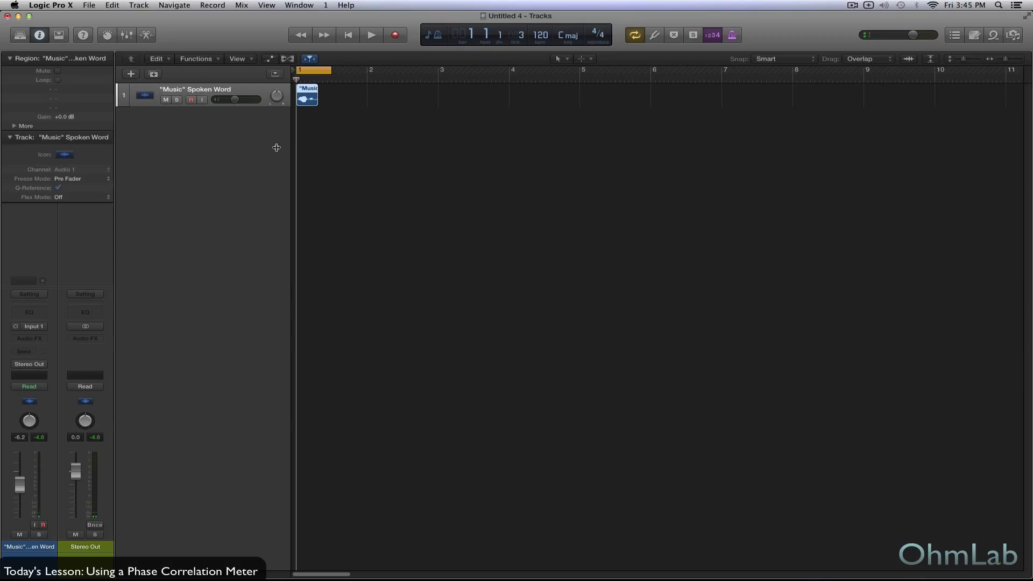
Insert a Correlation Meter from the Metering effects on the Stereo Out channel
{"action": "left_click", "coordinate": [99, 339]}
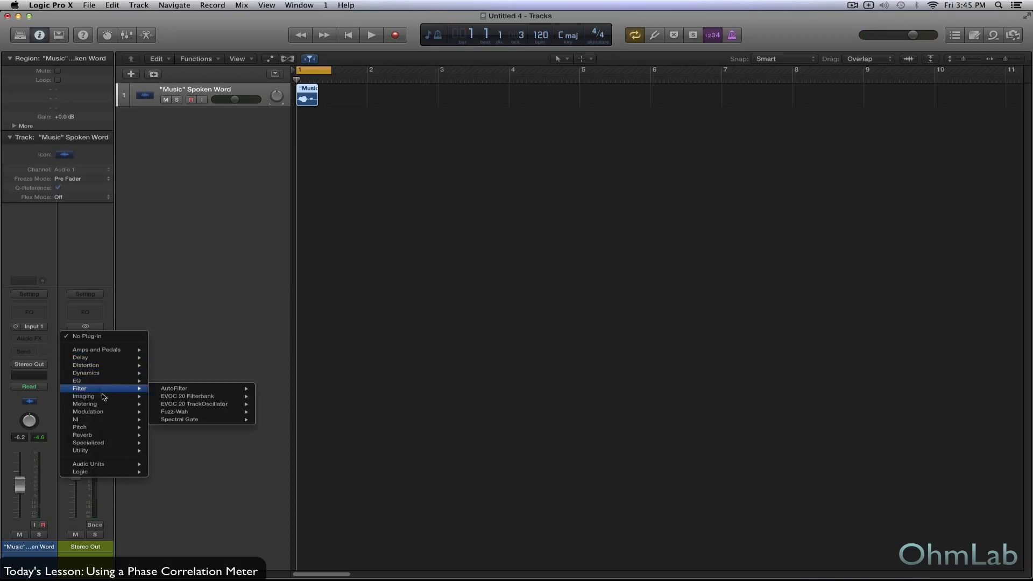
{"action": "mouse_move", "coordinate": [103, 406]}
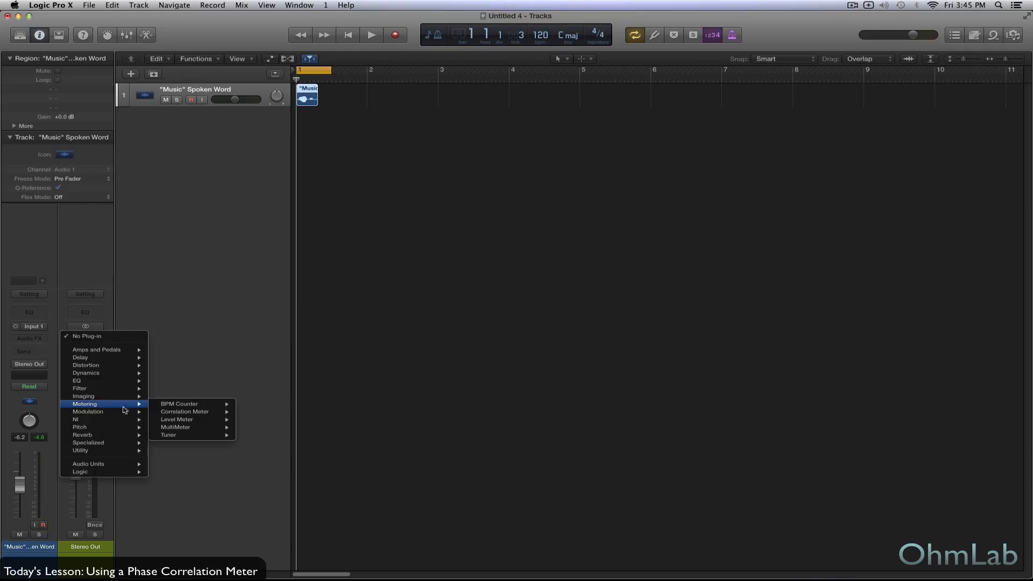
{"action": "mouse_move", "coordinate": [189, 413]}
{"action": "left_click", "coordinate": [251, 415]}
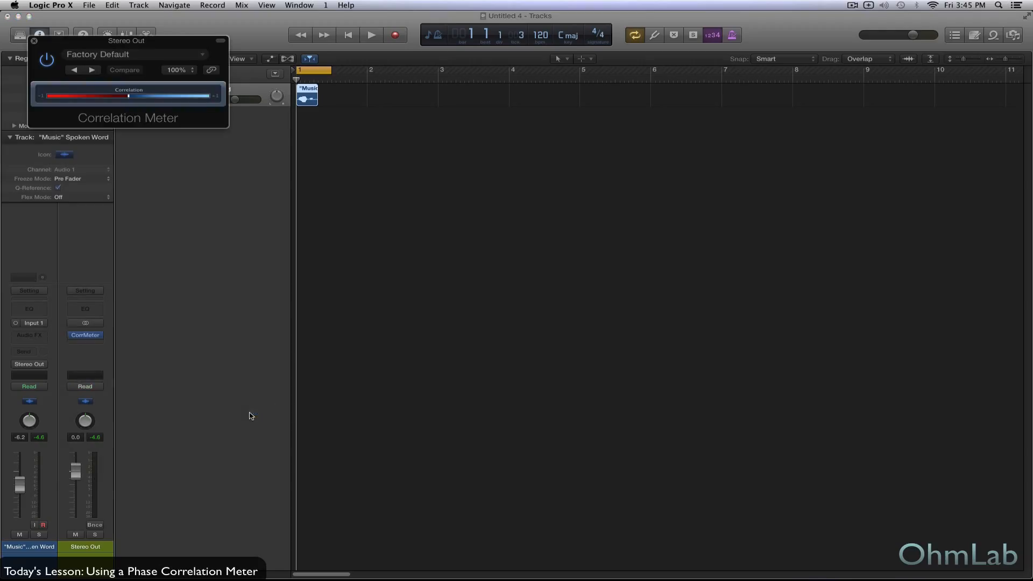
Move the Correlation Meter window over the empty track area and play the cycled region to check its phase correlation
{"action": "left_click_drag", "start_coordinate": [151, 48], "coordinate": [495, 237]}
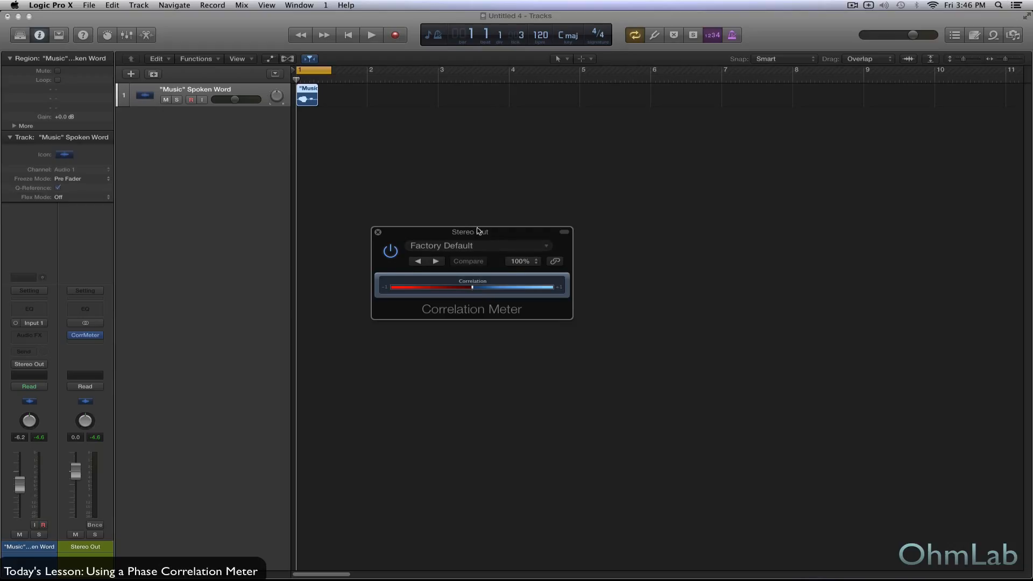
{"action": "left_click_drag", "start_coordinate": [484, 234], "coordinate": [546, 232]}
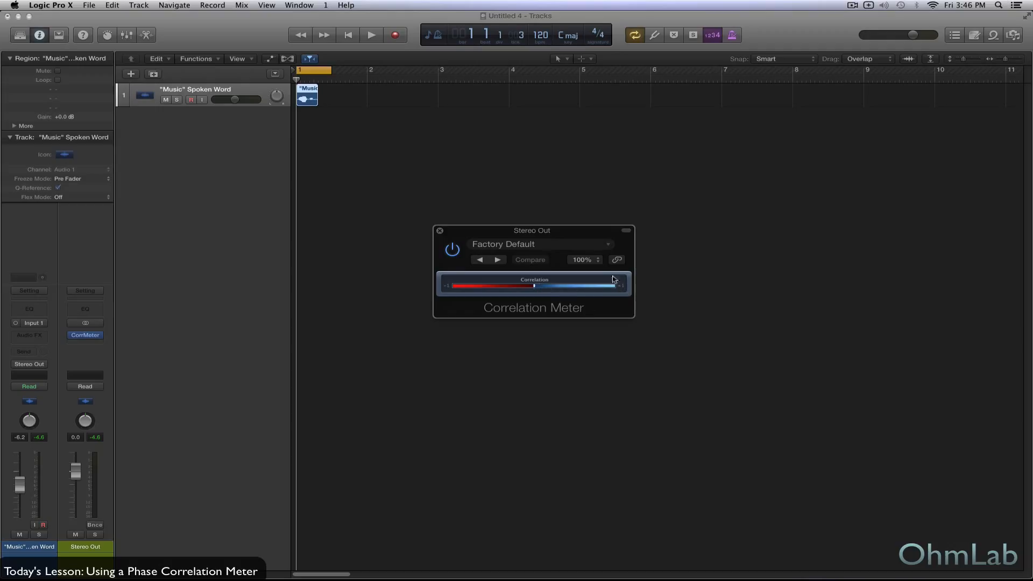
{"action": "key", "text": "space"}
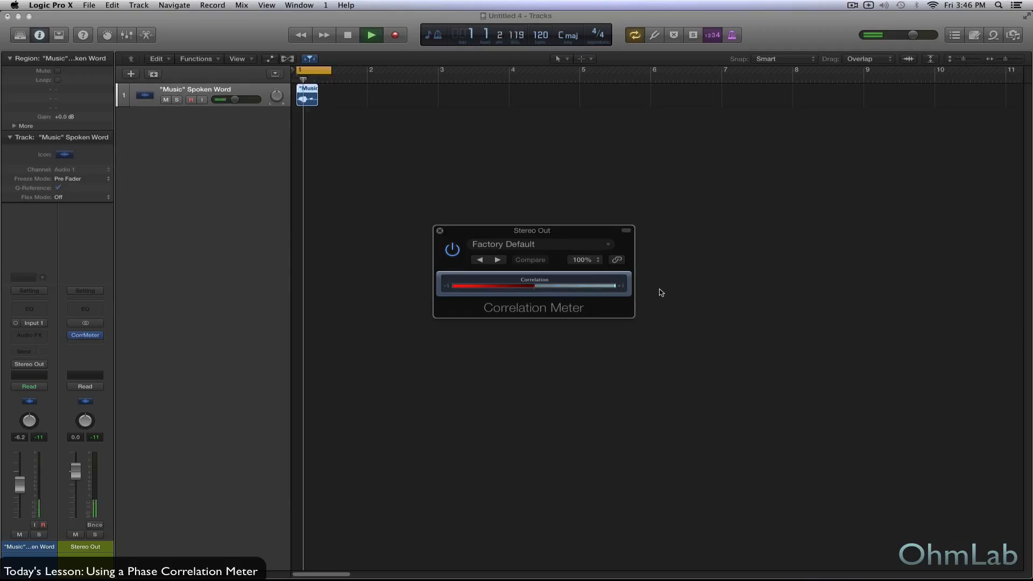
{"action": "key", "text": "space"}
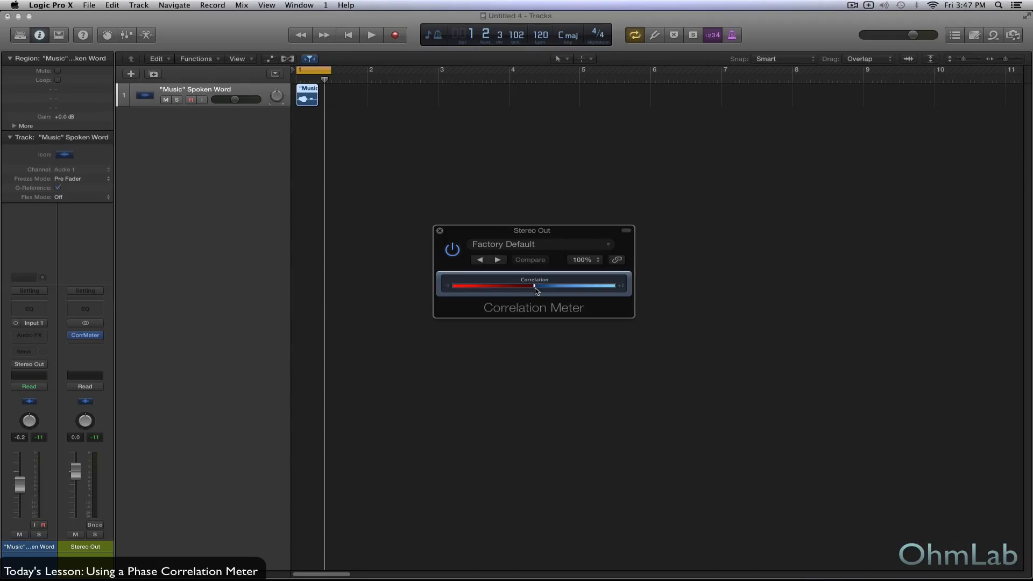
Move the Correlation Meter aside and bounce the "Music" Spoken Word region in place onto a new track
{"action": "left_click_drag", "start_coordinate": [491, 232], "coordinate": [730, 211]}
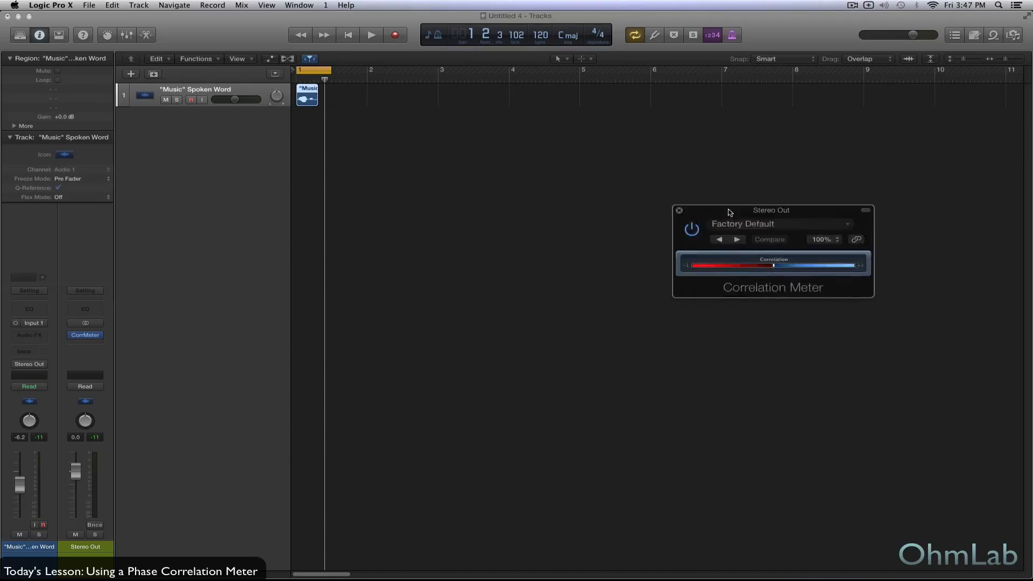
{"action": "right_click", "coordinate": [308, 102]}
{"action": "left_click", "coordinate": [339, 104]}
{"action": "left_click", "coordinate": [600, 198]}
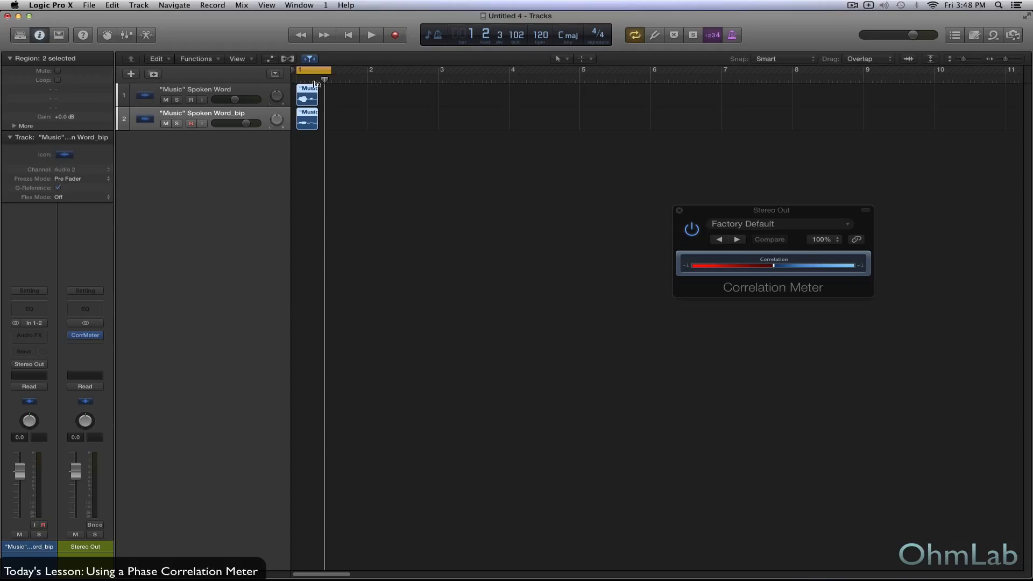
Play the original and bounced regions together and check their phase correlation and the Stereo Out level
{"action": "left_click_drag", "start_coordinate": [781, 212], "coordinate": [635, 195]}
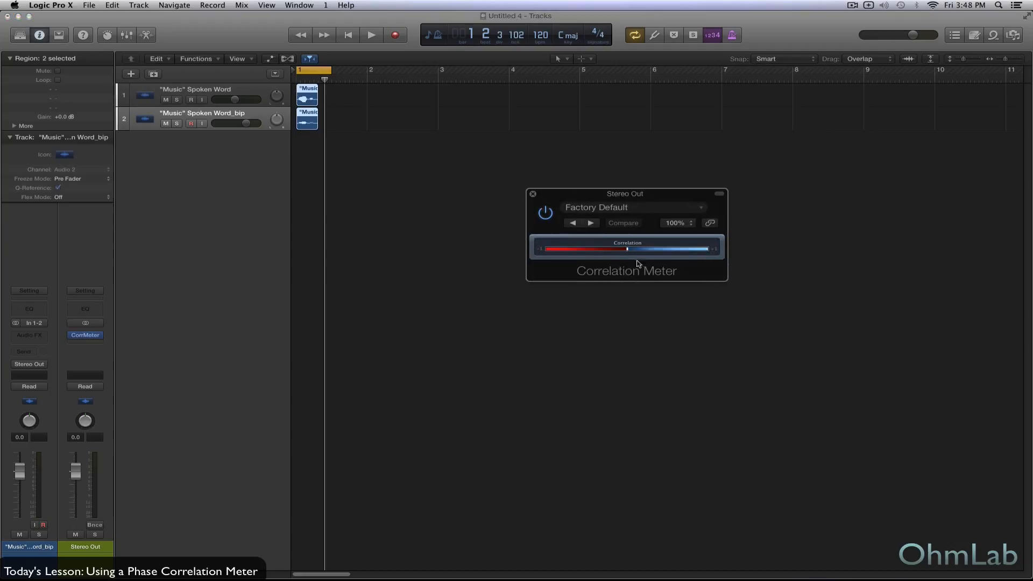
{"action": "key", "text": "space"}
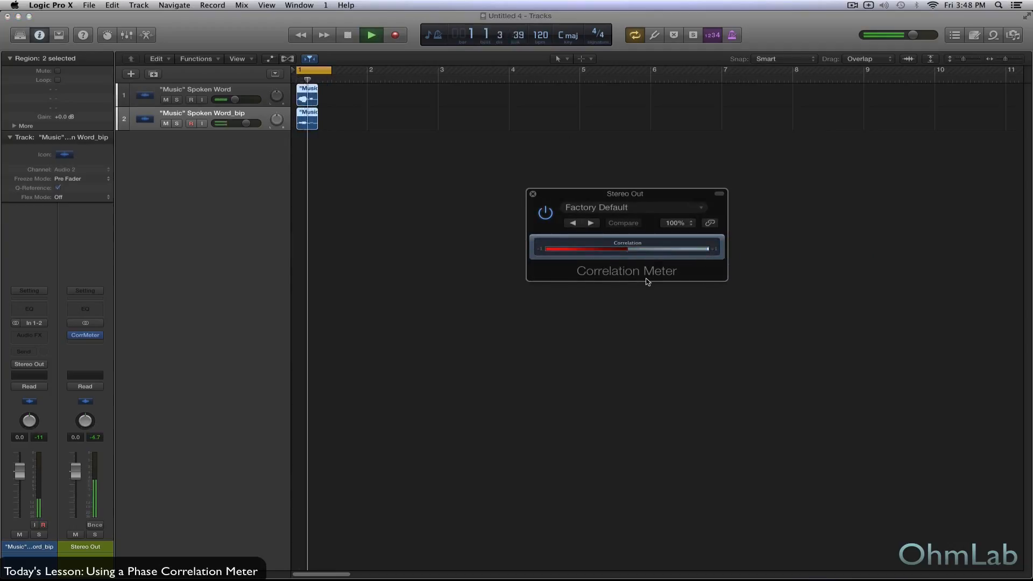
{"action": "key", "text": "space"}
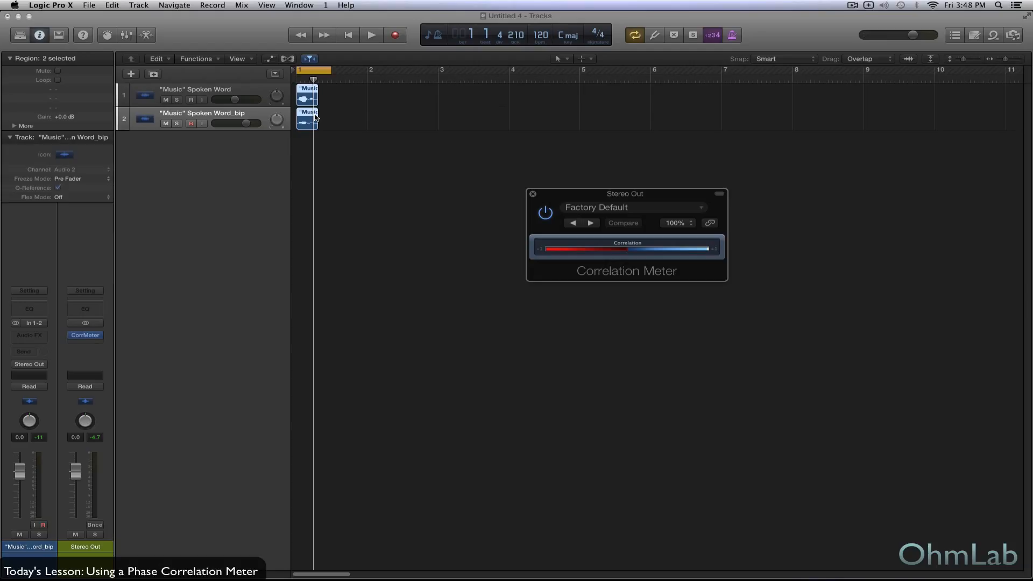
{"action": "left_click", "coordinate": [74, 463]}
{"action": "key", "text": "space"}
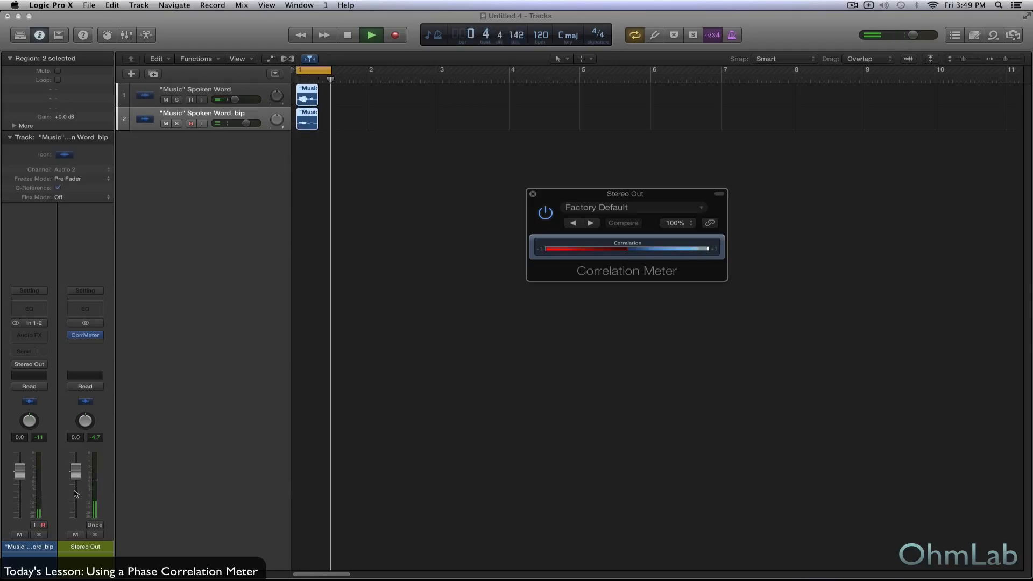
{"action": "key", "text": "space"}
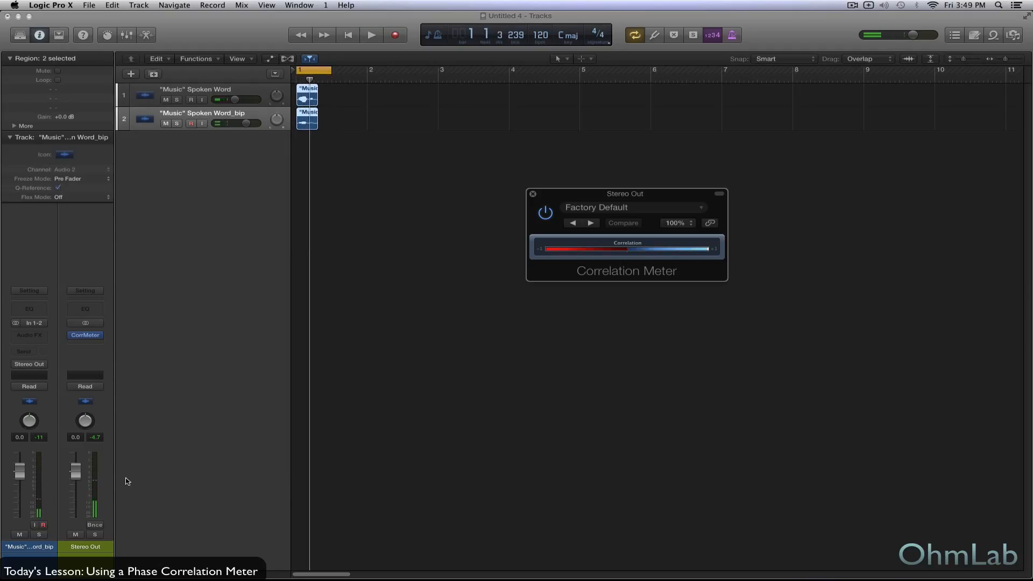
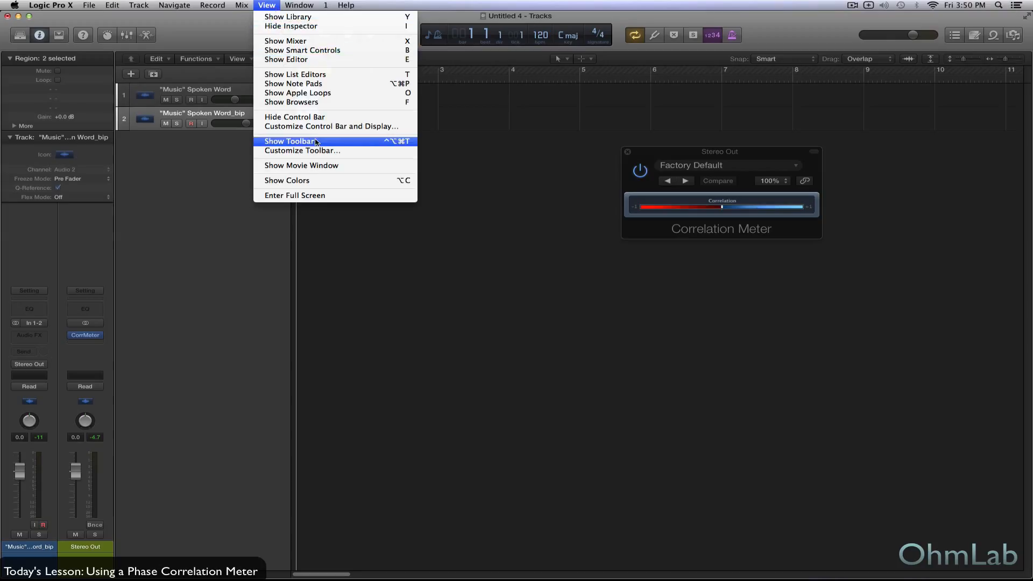
Show the toolbar and enlarge both track regions until their waveforms can be compared
{"action": "left_click", "coordinate": [289, 141]}
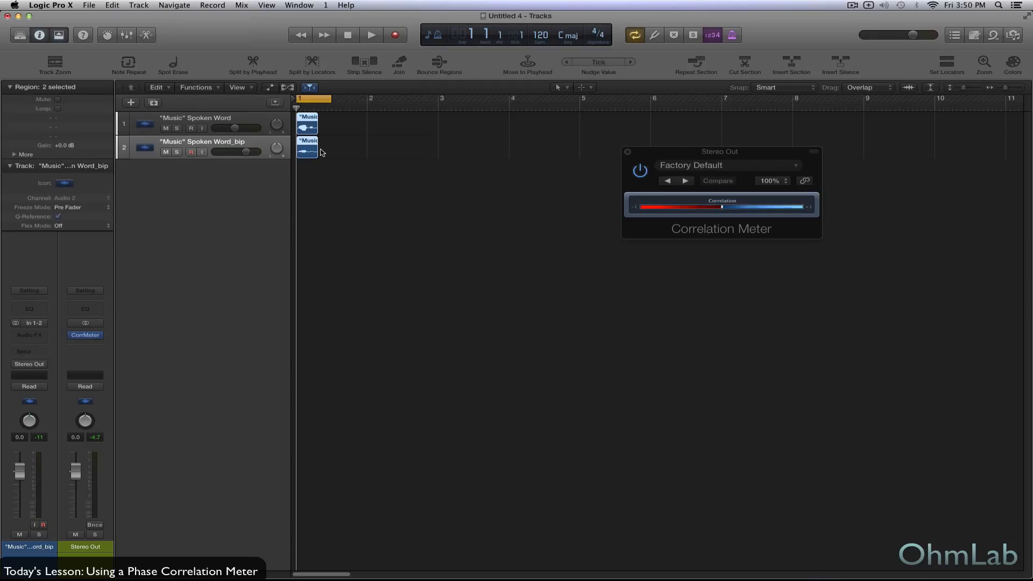
{"action": "scroll", "coordinate": [320, 180], "scroll_direction": "down", "scroll_amount": 2}
{"action": "scroll", "coordinate": [319, 180], "scroll_direction": "up", "scroll_amount": 5}
{"action": "scroll", "coordinate": [319, 179], "scroll_direction": "up", "scroll_amount": 3}
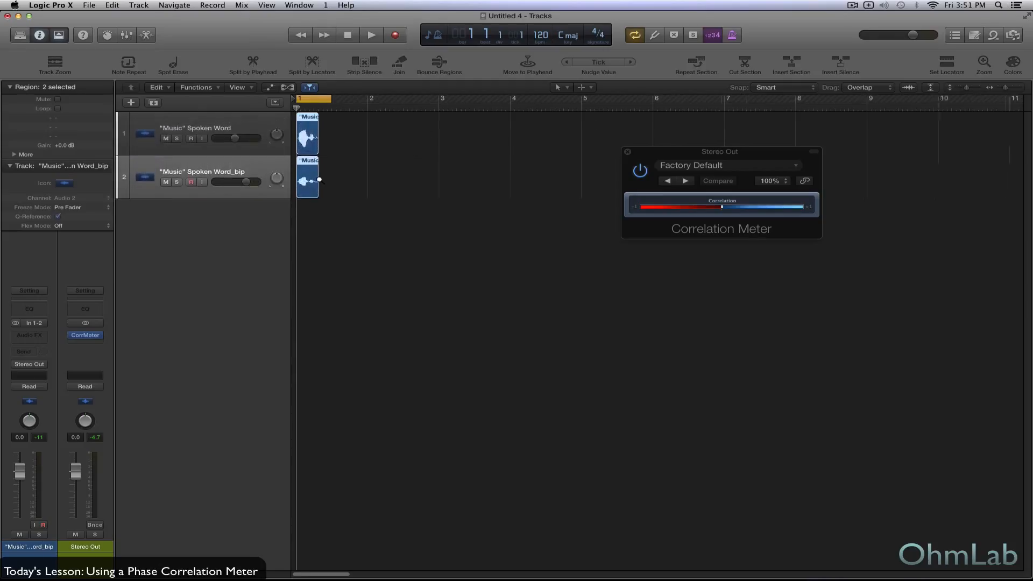
{"action": "scroll", "coordinate": [319, 179], "scroll_direction": "right", "scroll_amount": 10}
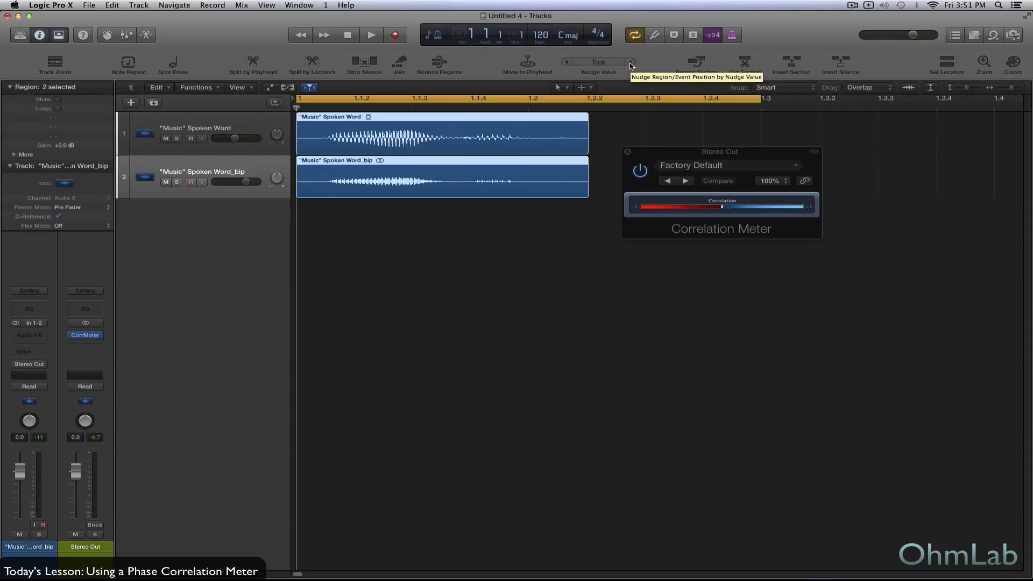
{"action": "key", "text": "space"}
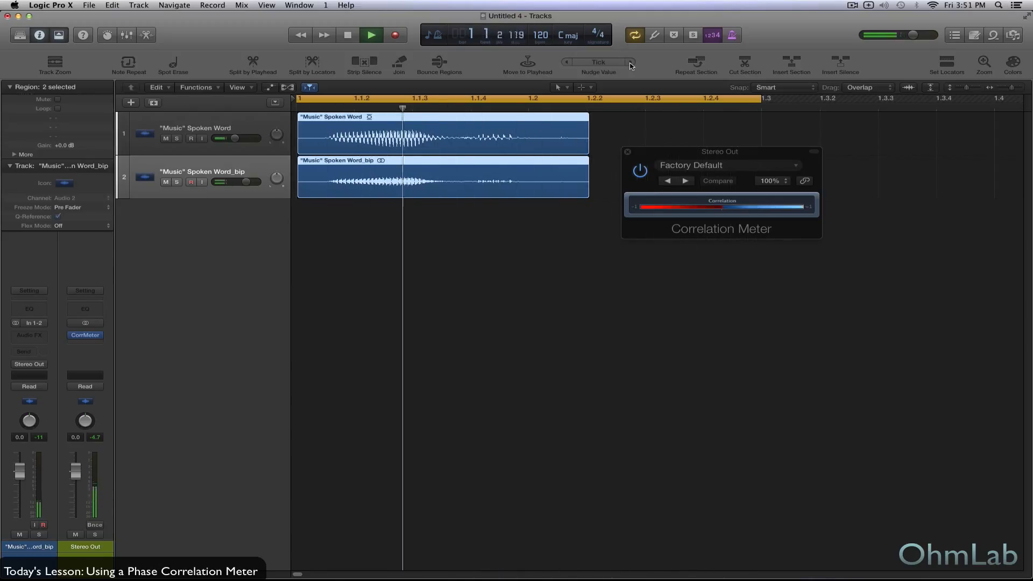
{"action": "key", "text": "space"}
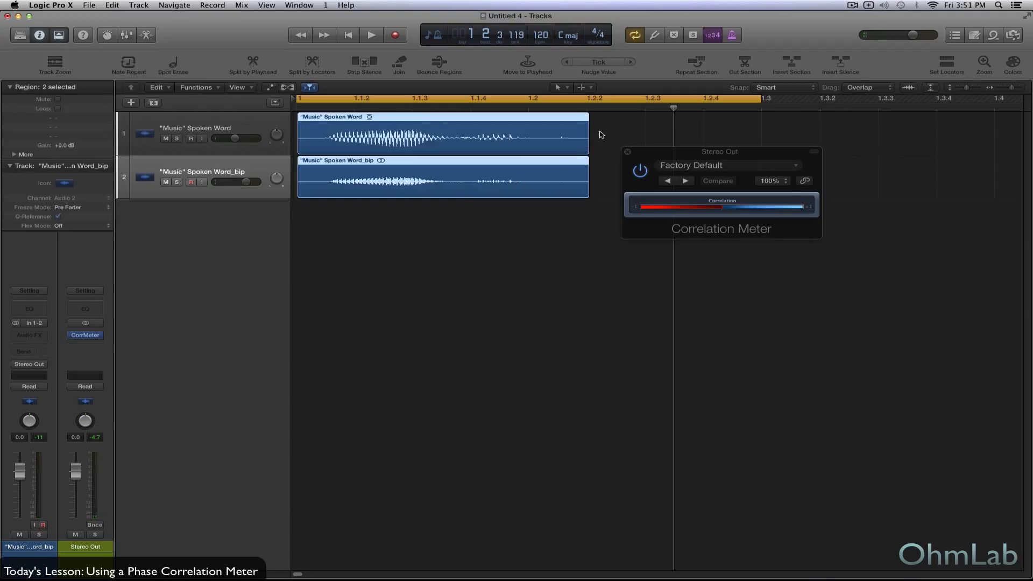
{"action": "left_click_drag", "start_coordinate": [437, 126], "coordinate": [420, 127]}
{"action": "left_click", "coordinate": [570, 64]}
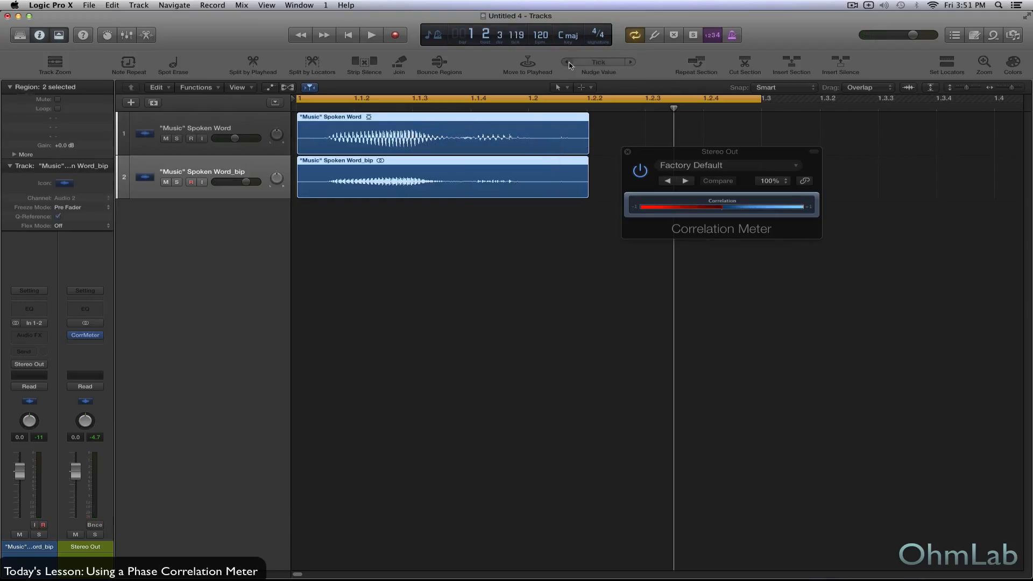
Select only the bounced region, nudge it later with the nudge value at Tick, and check the phase correlation during playback
{"action": "left_click", "coordinate": [518, 217]}
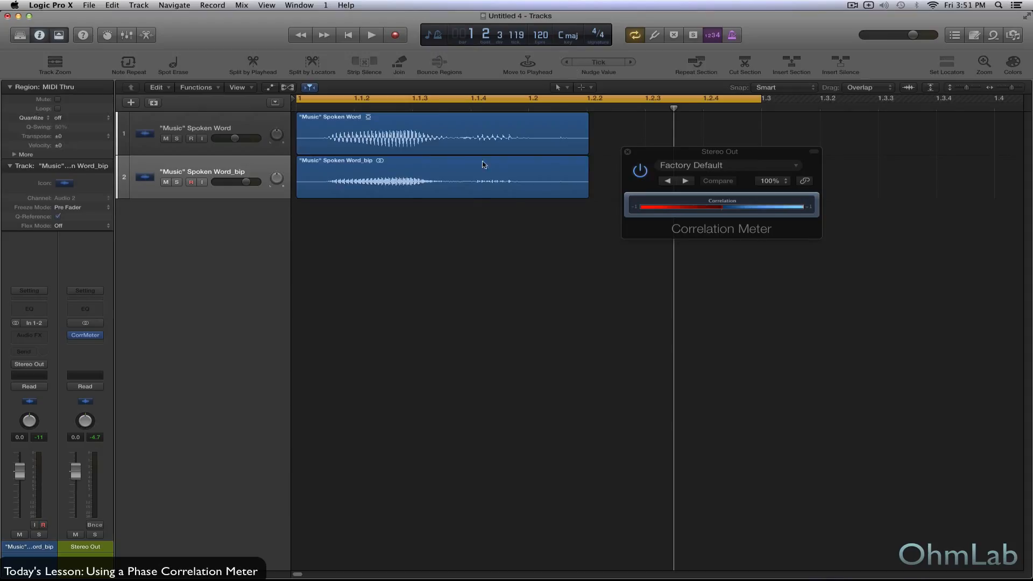
{"action": "left_click", "coordinate": [450, 181]}
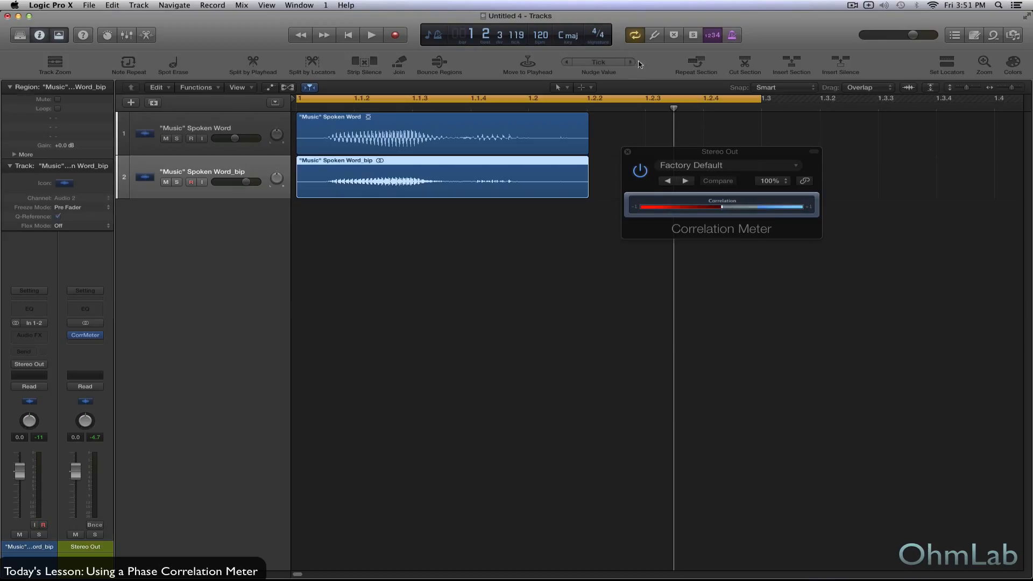
{"action": "key", "text": "space"}
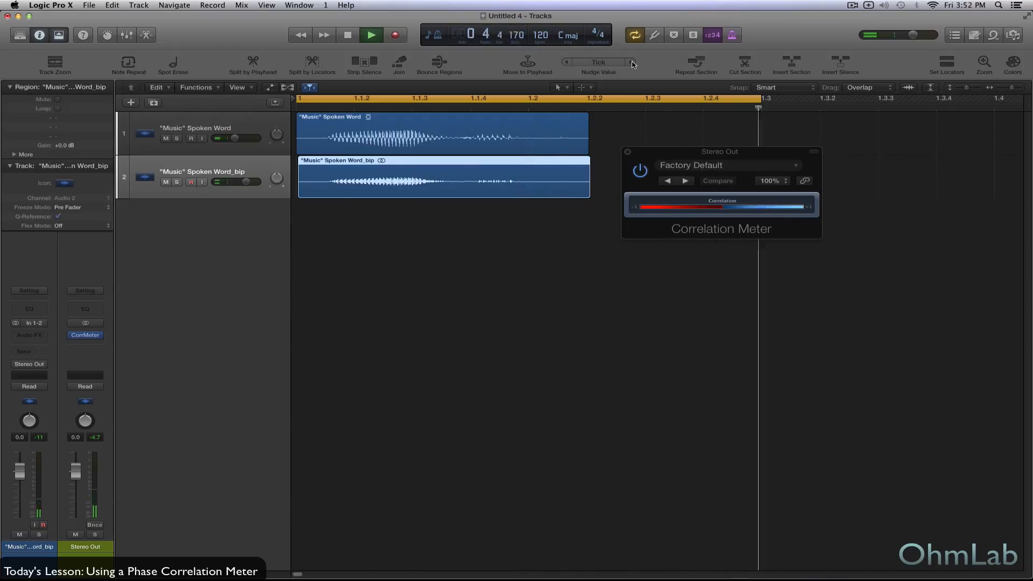
{"action": "key", "text": "space"}
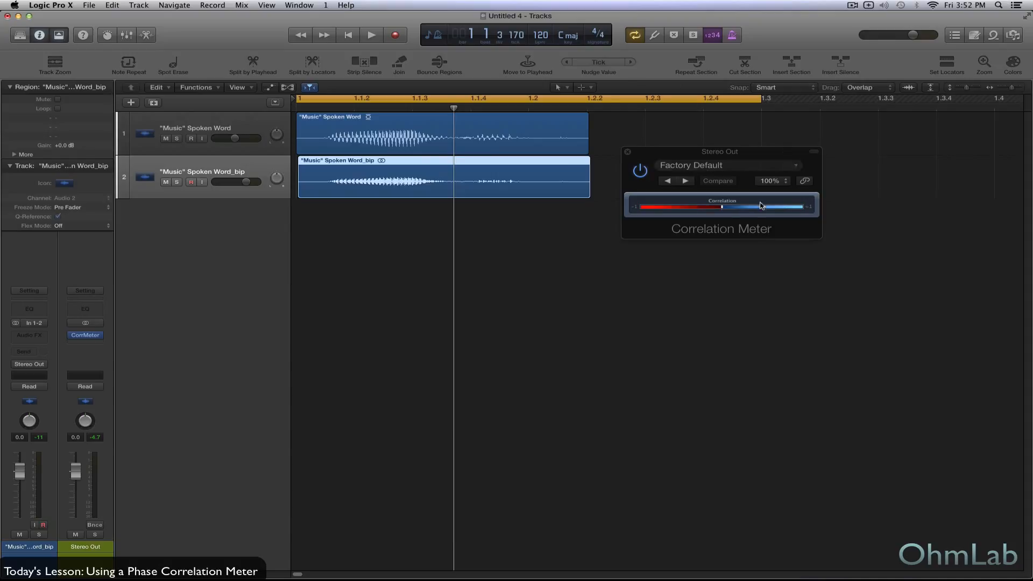
{"action": "key", "text": "space"}
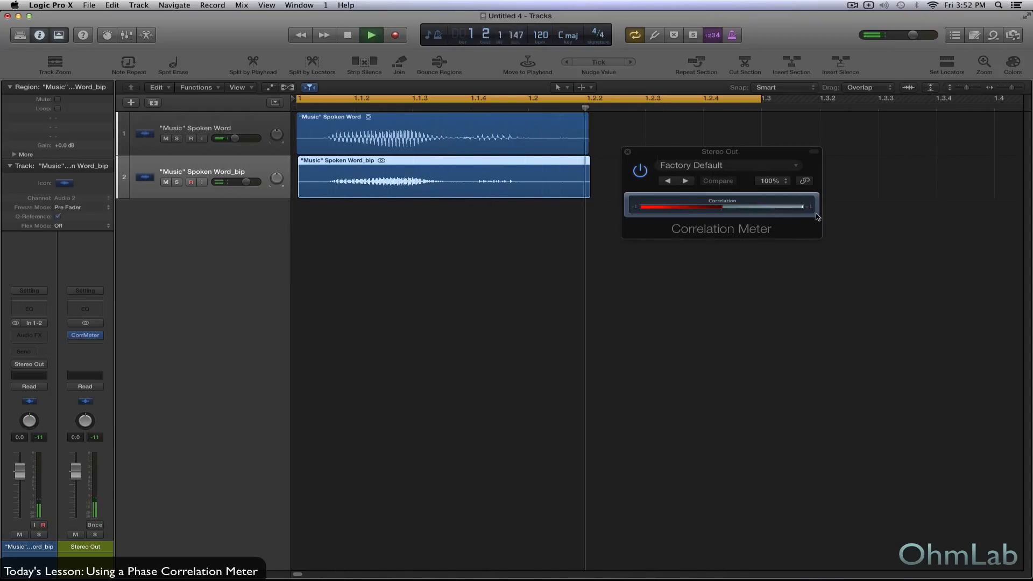
{"action": "key", "text": "space"}
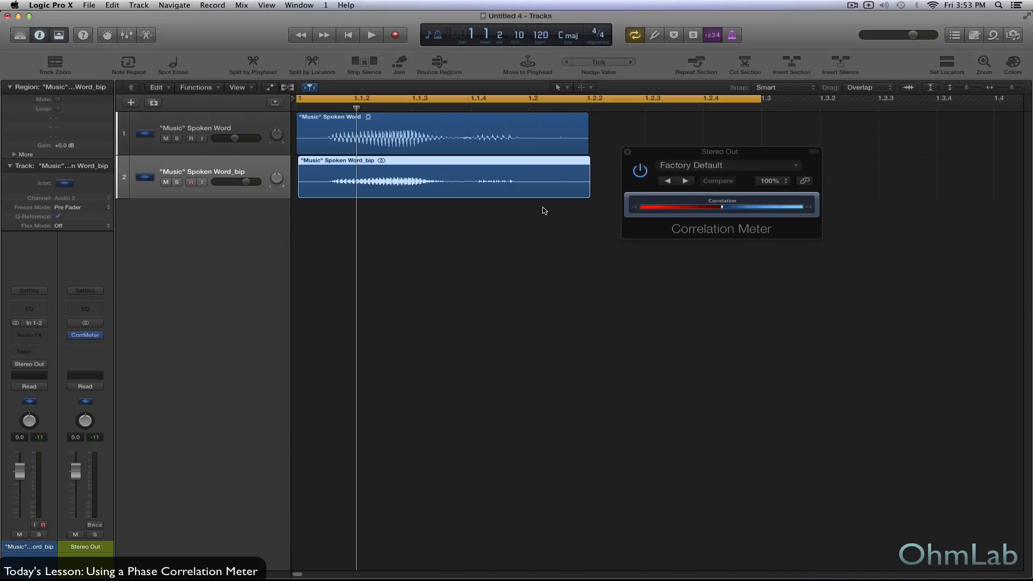
Nudge the bounced region back into alignment with the original and open it in the audio editor
{"action": "left_click", "coordinate": [567, 62]}
{"action": "left_click", "coordinate": [566, 62]}
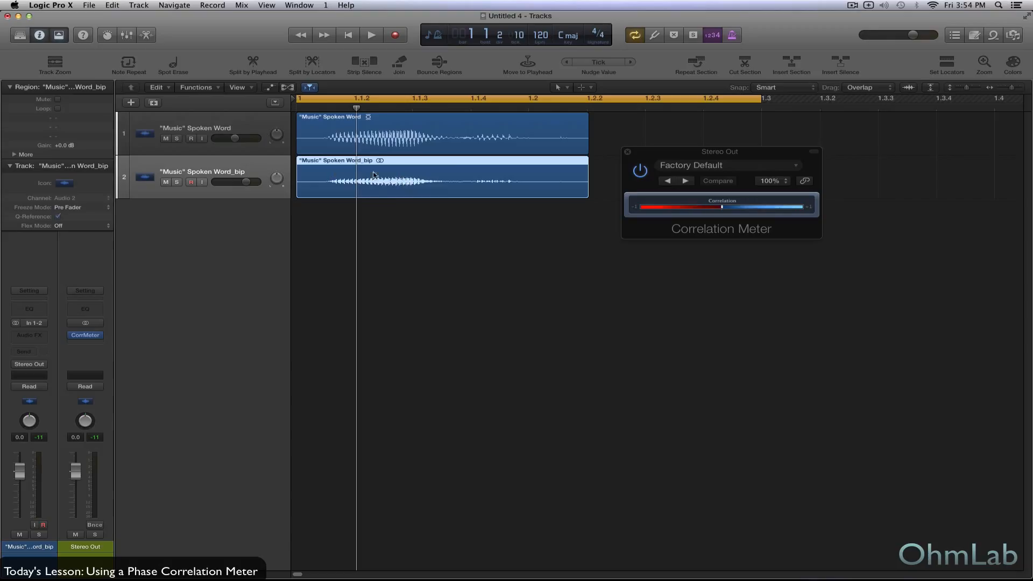
{"action": "double_click", "coordinate": [427, 177]}
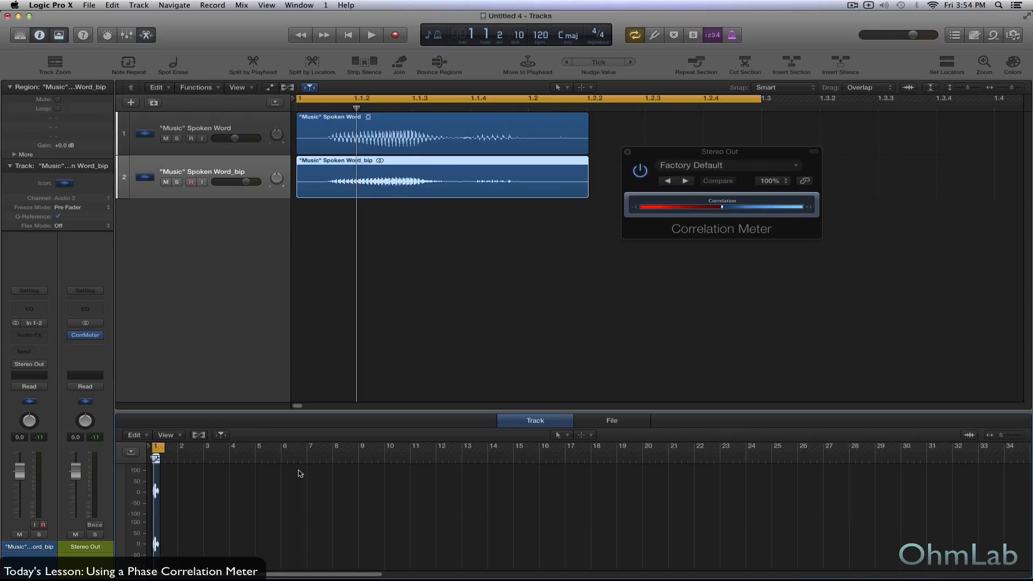
Invert the bounced region's audio in the editor's File view, and play both regions to check their phase correlation
{"action": "left_click", "coordinate": [641, 422]}
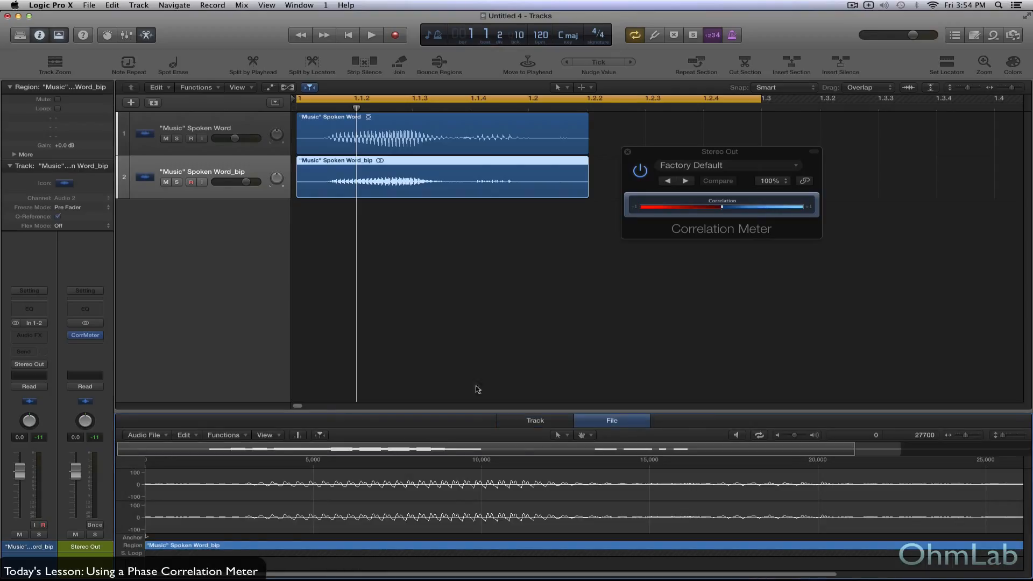
{"action": "left_click", "coordinate": [224, 436]}
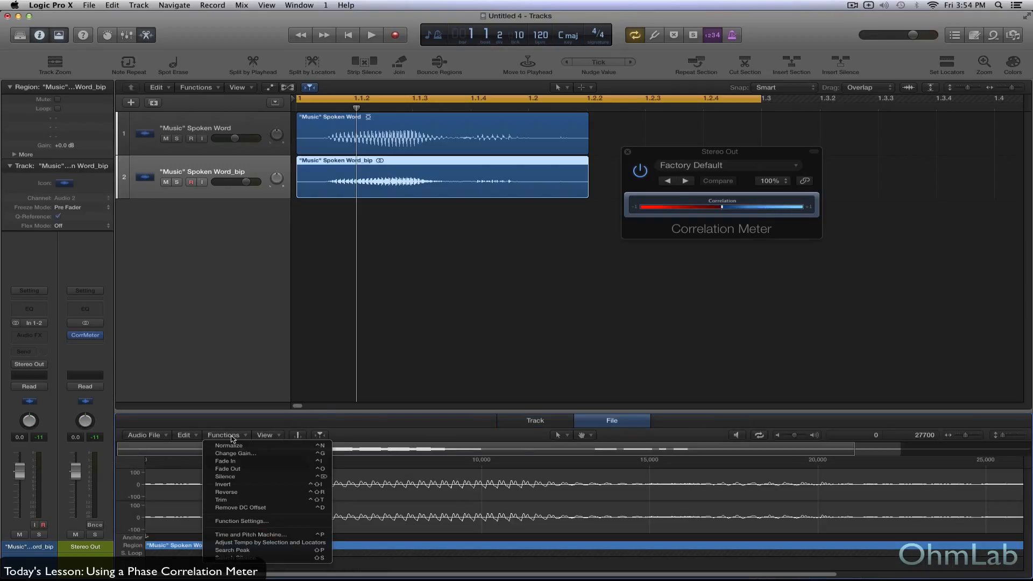
{"action": "left_click", "coordinate": [238, 488]}
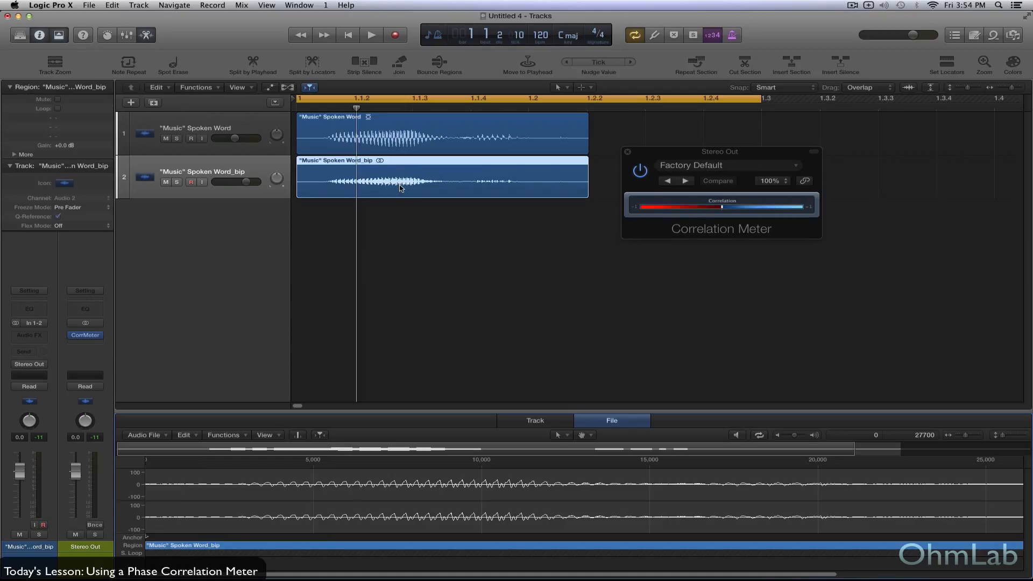
{"action": "key", "text": "space"}
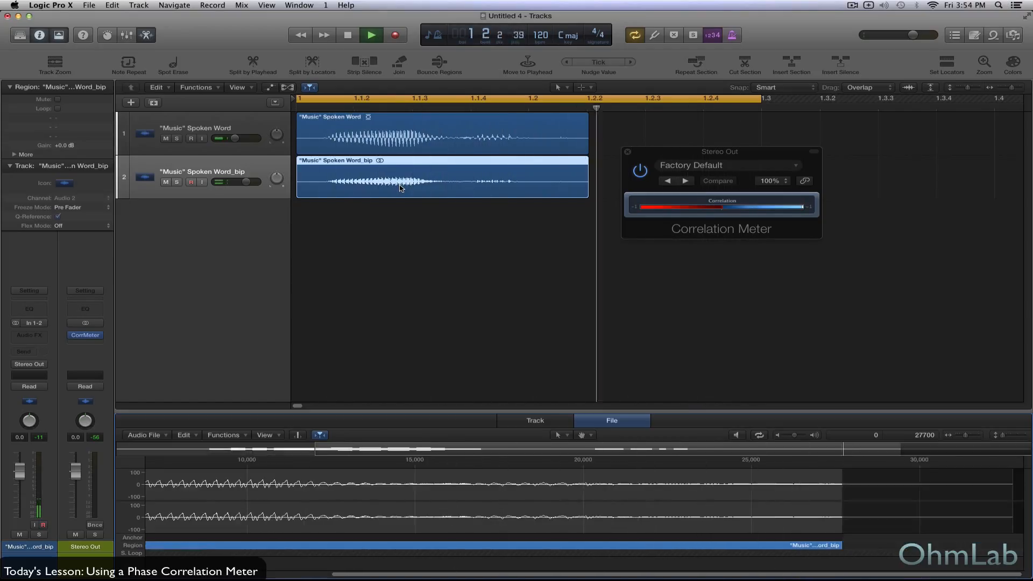
{"action": "key", "text": "space"}
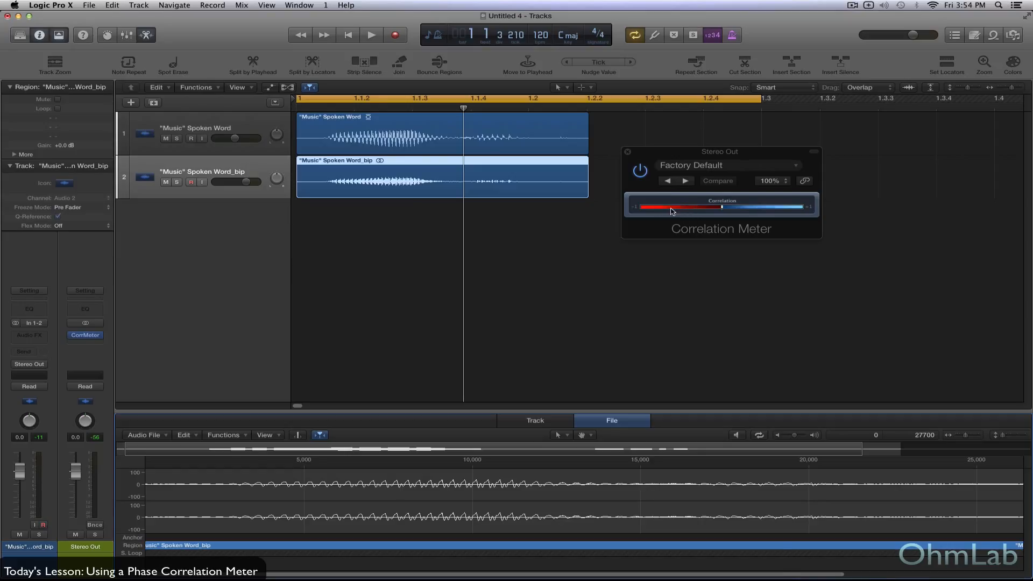
Undo the inversion of the bounced audio and reselect the bounced region in the arrangement
{"action": "left_click", "coordinate": [195, 437]}
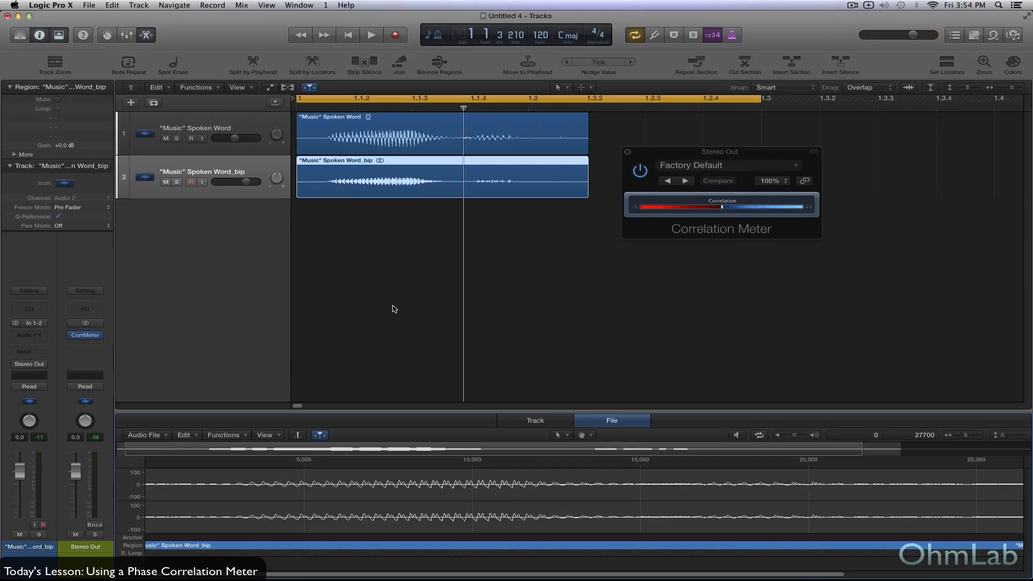
{"action": "left_click_drag", "start_coordinate": [365, 184], "coordinate": [368, 184]}
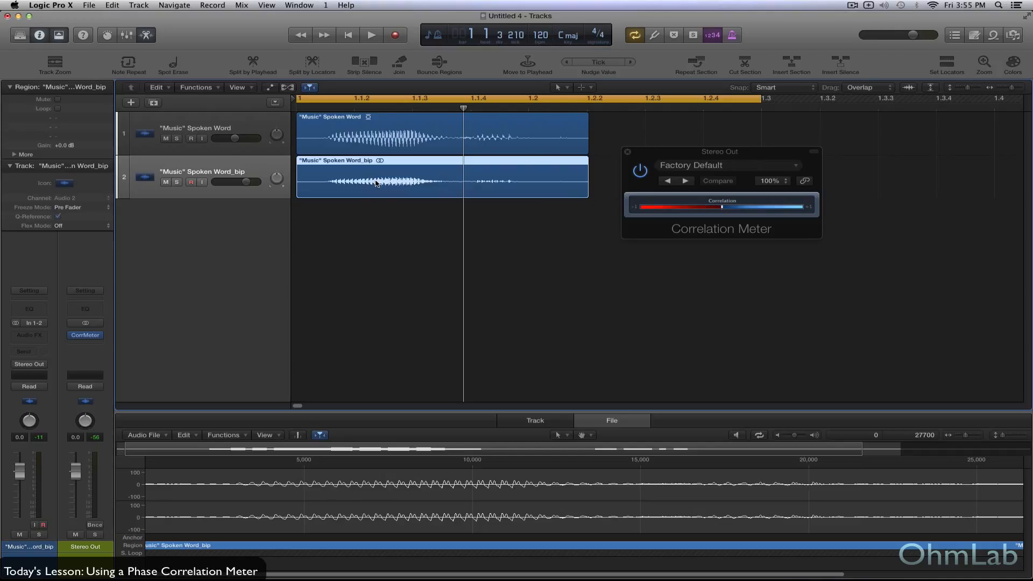
Insert a stereo Gain plug-in on the bounced track and place its window below the regions
{"action": "left_click", "coordinate": [37, 334]}
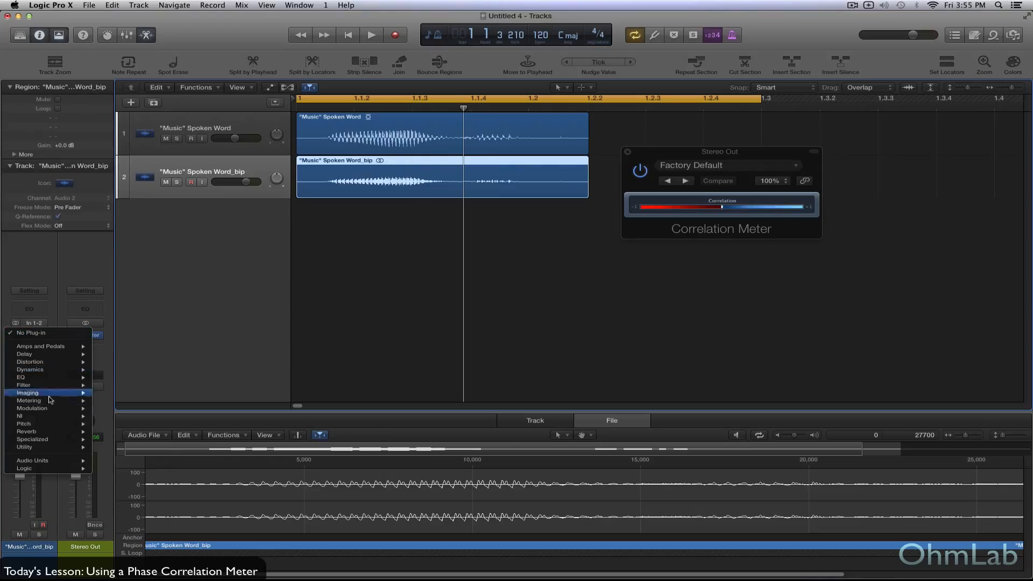
{"action": "mouse_move", "coordinate": [51, 447]}
{"action": "mouse_move", "coordinate": [135, 449]}
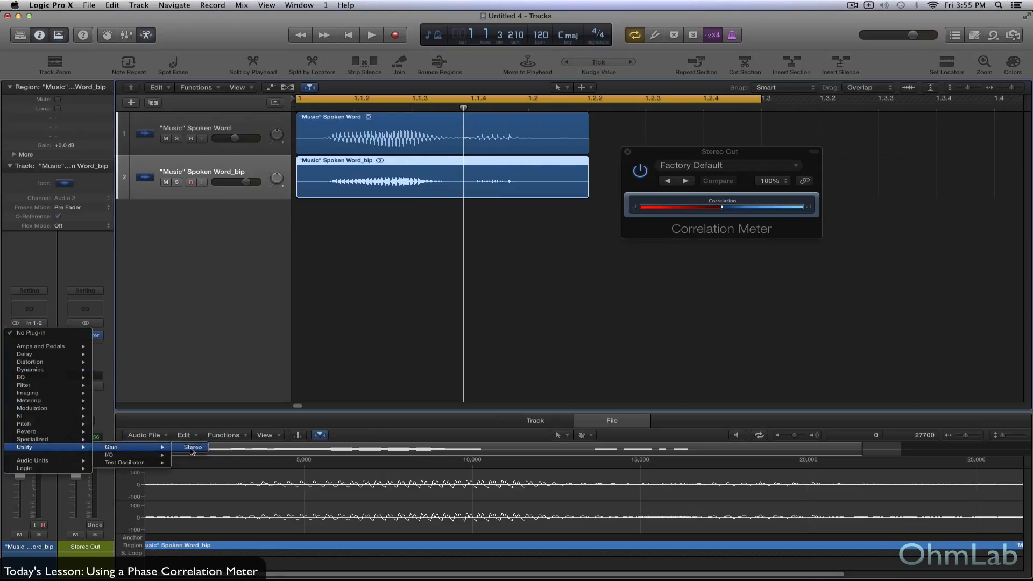
{"action": "left_click", "coordinate": [192, 449]}
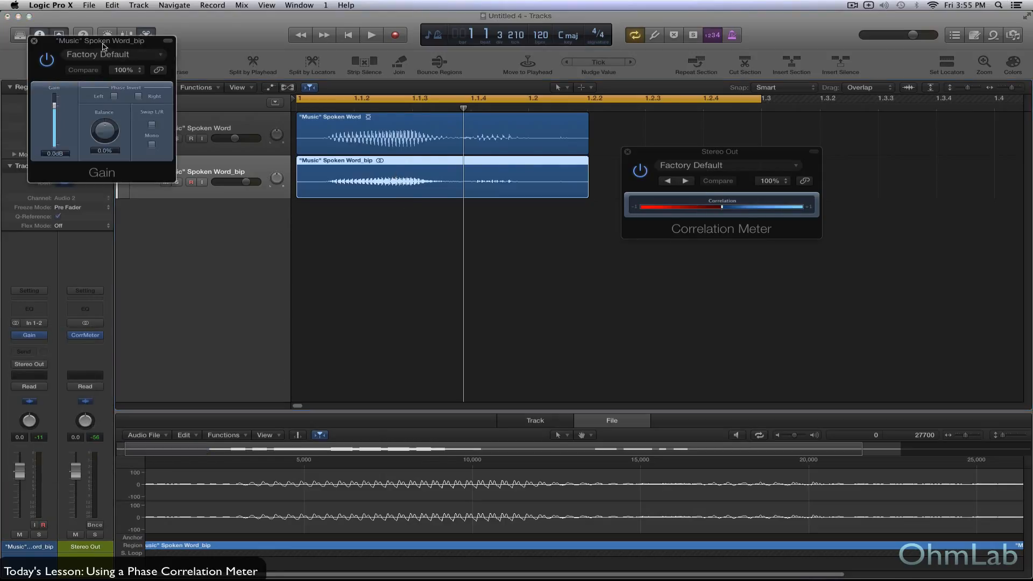
{"action": "left_click_drag", "start_coordinate": [103, 43], "coordinate": [513, 214]}
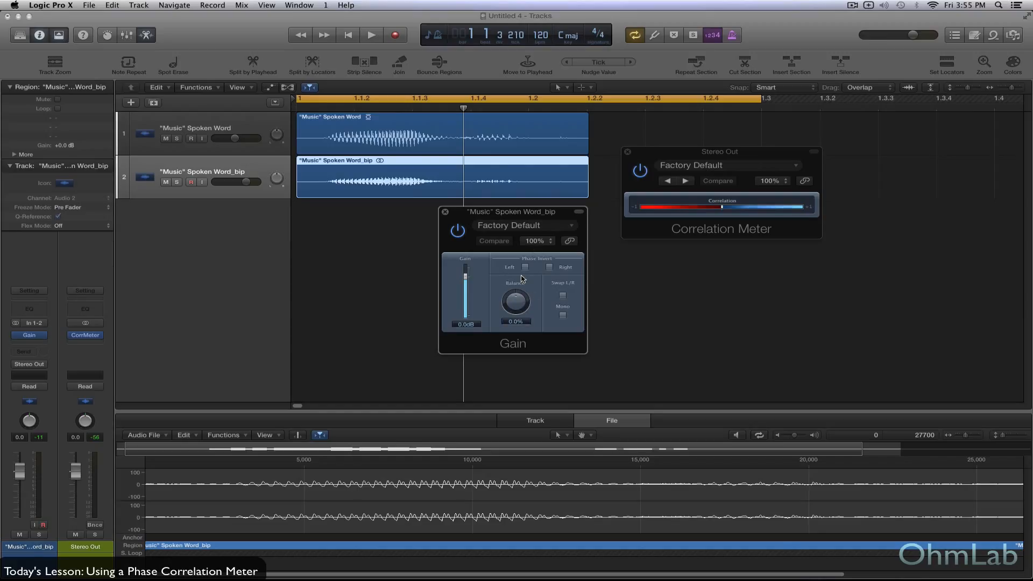
Solo the bounced track and invert the left channel's phase in Gain during playback to check the Correlation Meter
{"action": "key", "text": "s"}
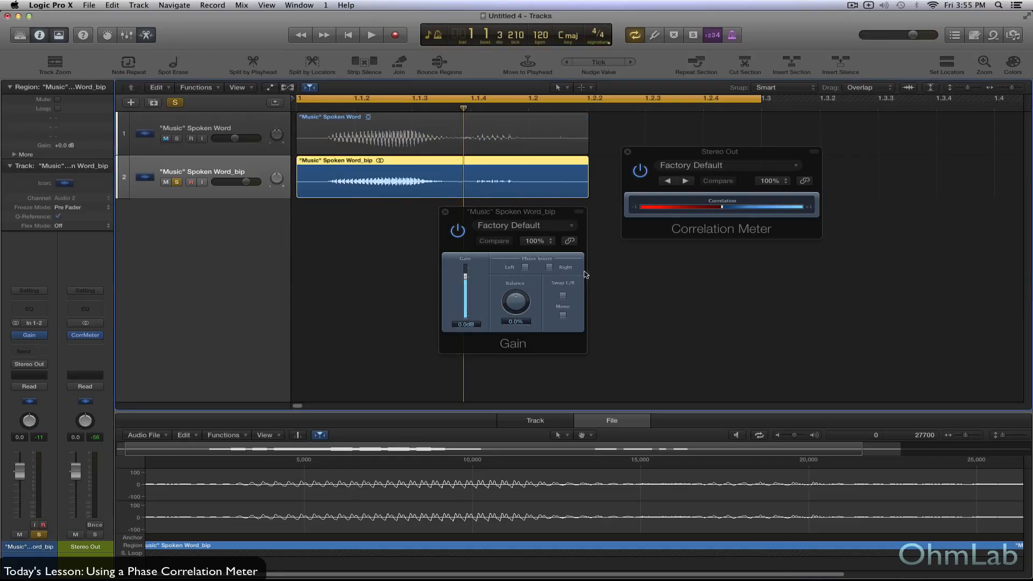
{"action": "key", "text": "space"}
{"action": "left_click", "coordinate": [527, 268]}
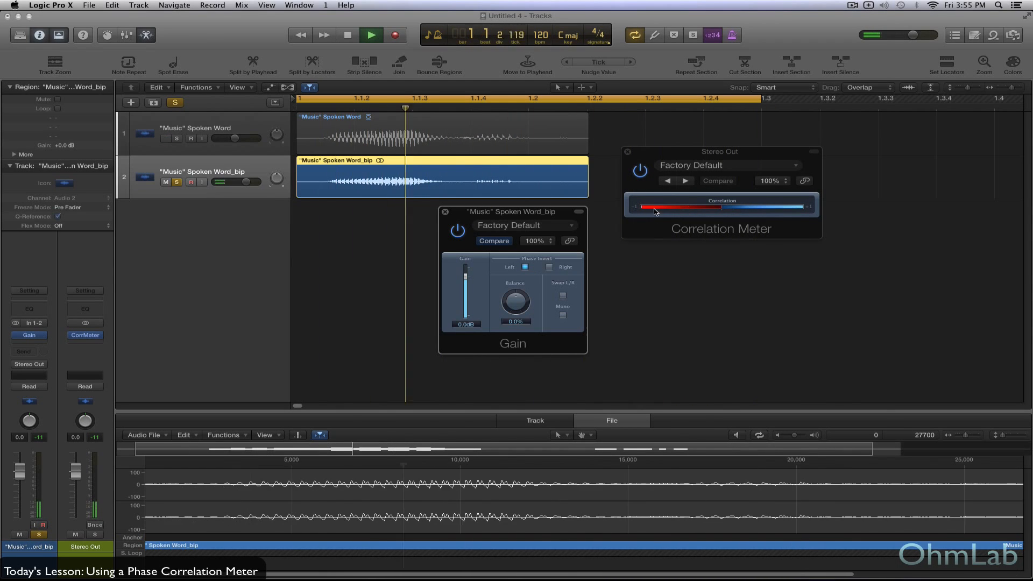
{"action": "left_click", "coordinate": [674, 153]}
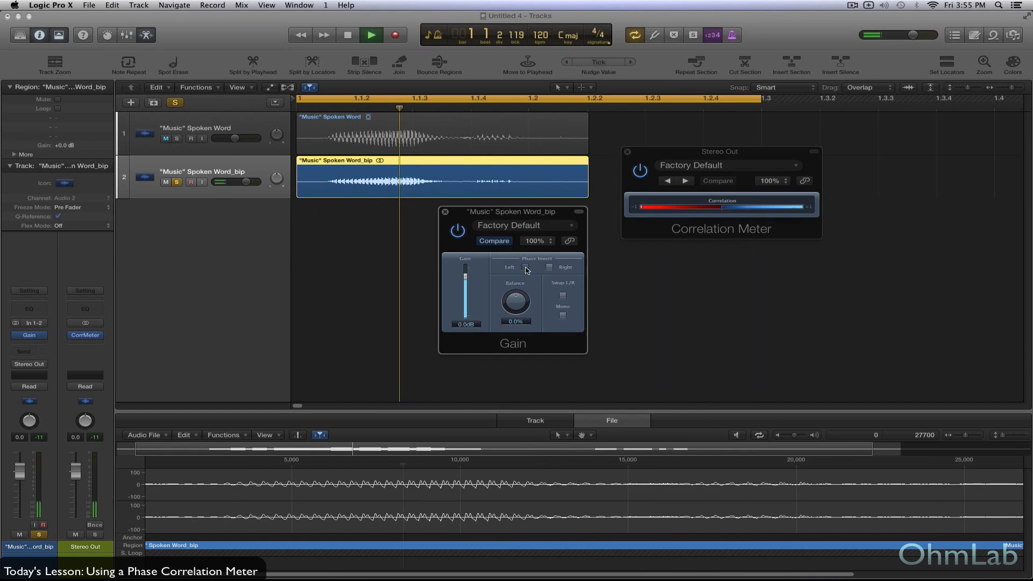
Turn off the left phase inversion and test the right channel's phase inversion alone during playback
{"action": "left_click", "coordinate": [526, 268]}
{"action": "left_click", "coordinate": [550, 267]}
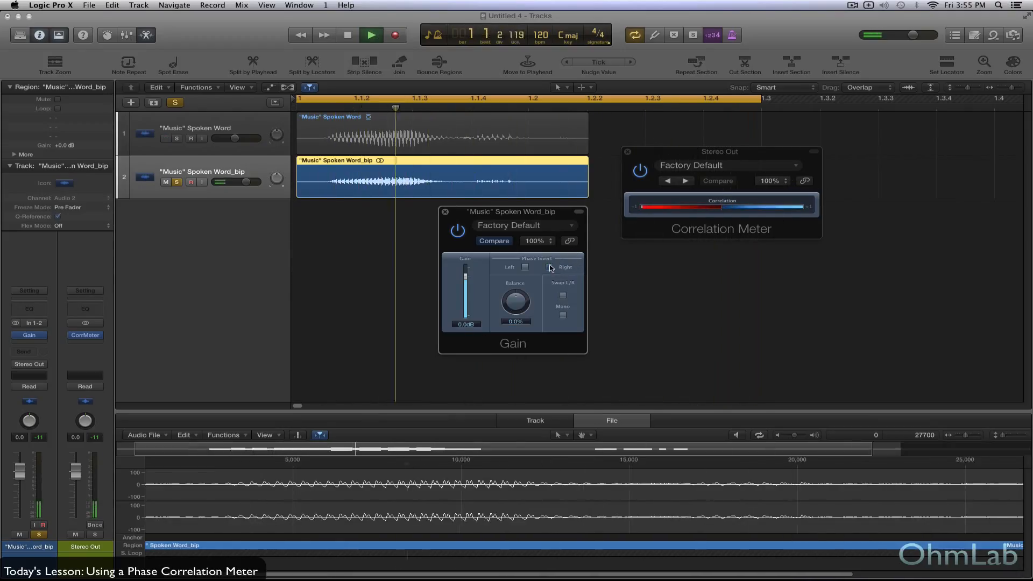
{"action": "left_click", "coordinate": [550, 268]}
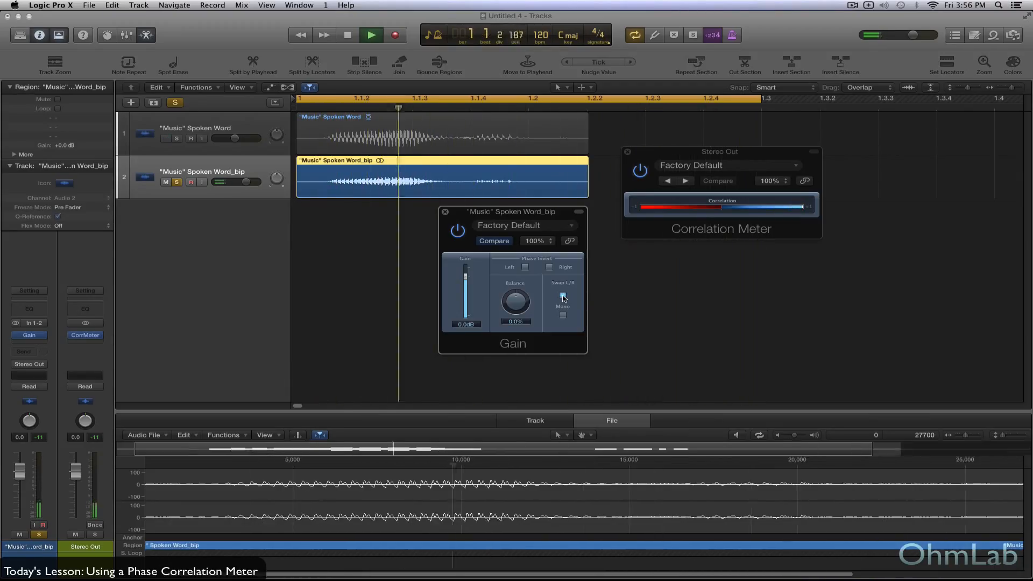
Test Gain's Swap L/R and Mono options during playback, and close the plug-in once playback is stopped
{"action": "left_click", "coordinate": [564, 316]}
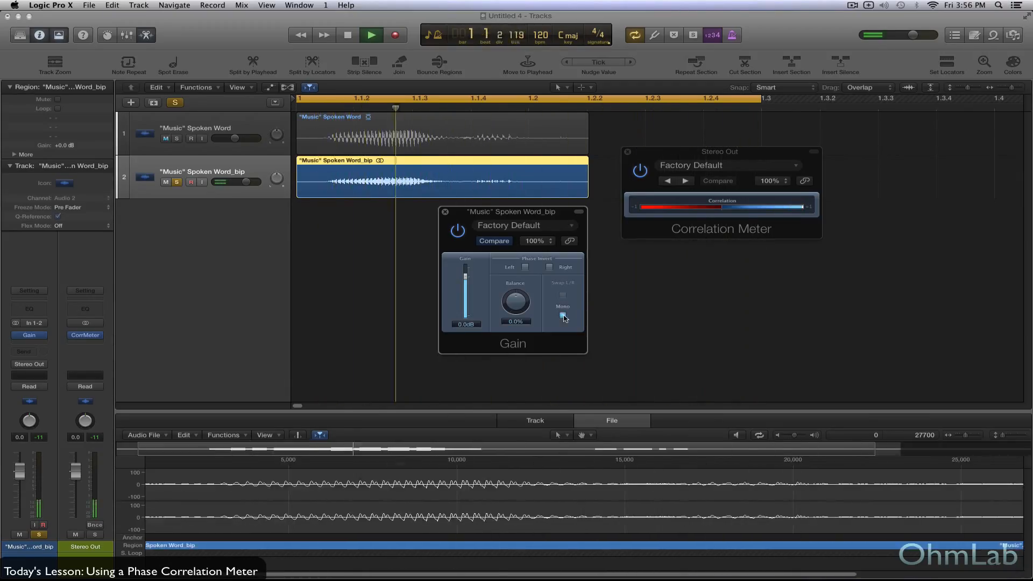
{"action": "left_click", "coordinate": [564, 316]}
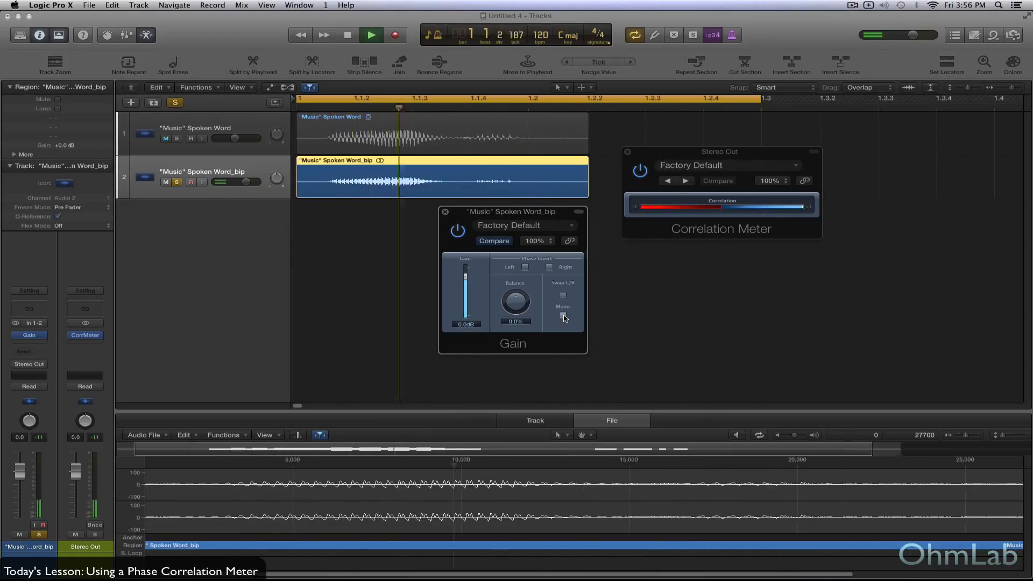
{"action": "key", "text": "space"}
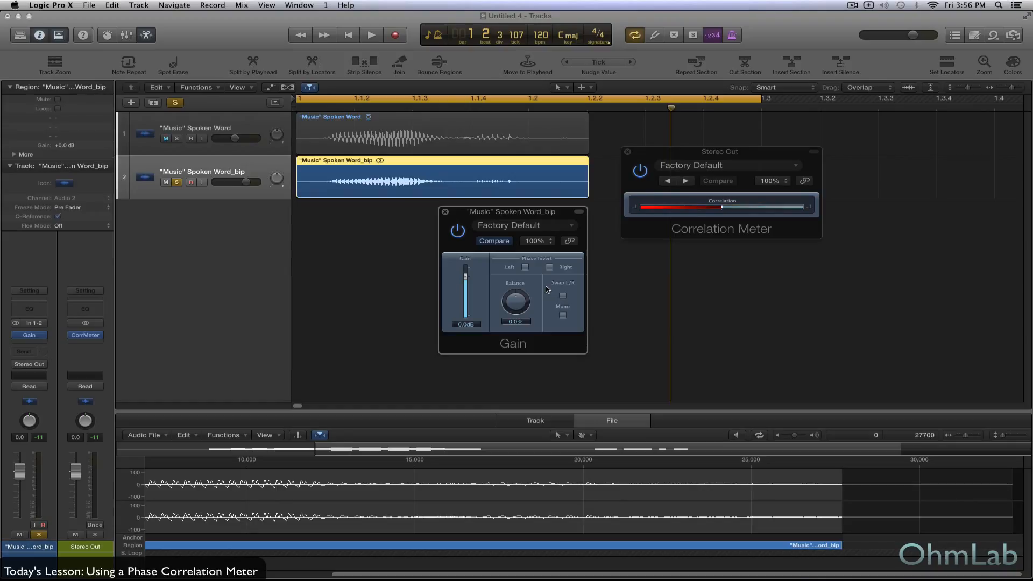
{"action": "left_click", "coordinate": [445, 211]}
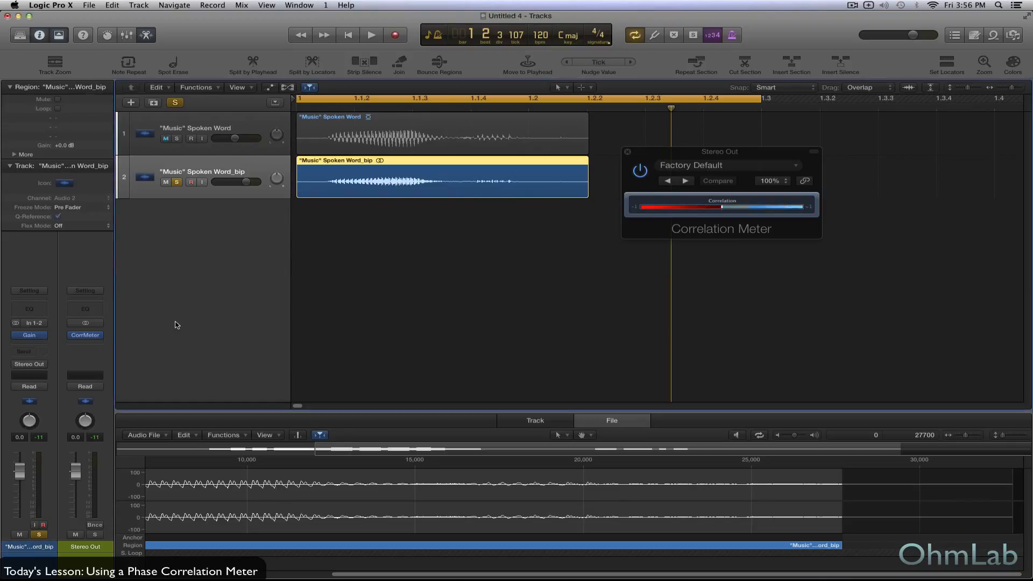
Replace the bounced track's Gain plug-in with a stereo Linear Phase EQ and place its window below the regions
{"action": "mouse_move", "coordinate": [44, 336]}
{"action": "left_click", "coordinate": [44, 335]}
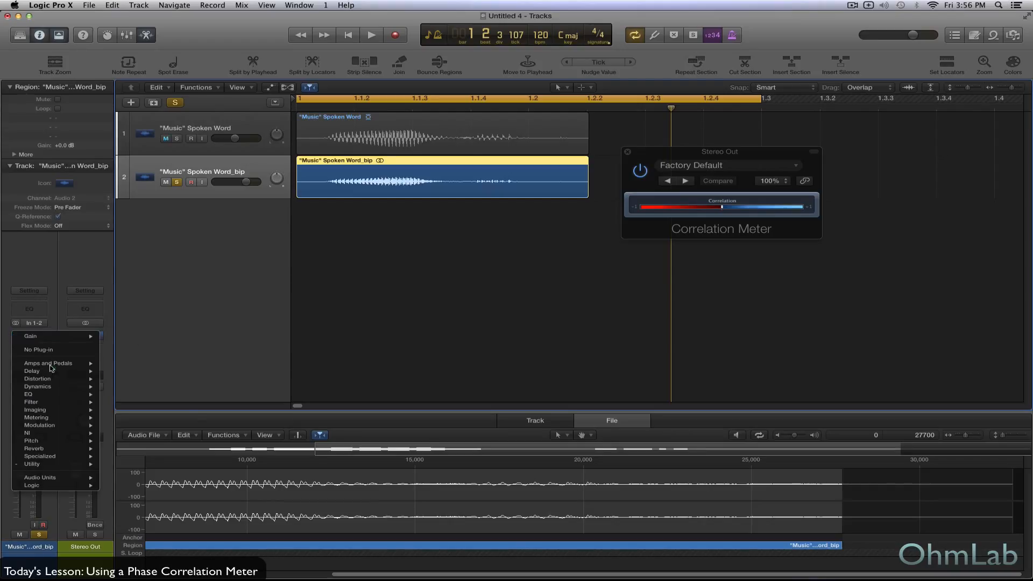
{"action": "mouse_move", "coordinate": [95, 397]}
{"action": "mouse_move", "coordinate": [141, 405]}
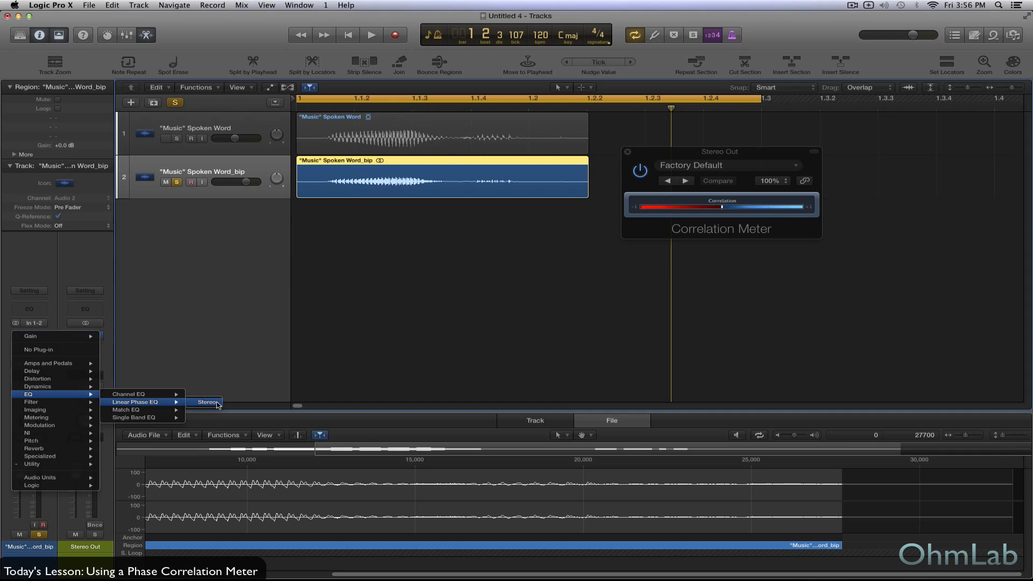
{"action": "left_click", "coordinate": [217, 403]}
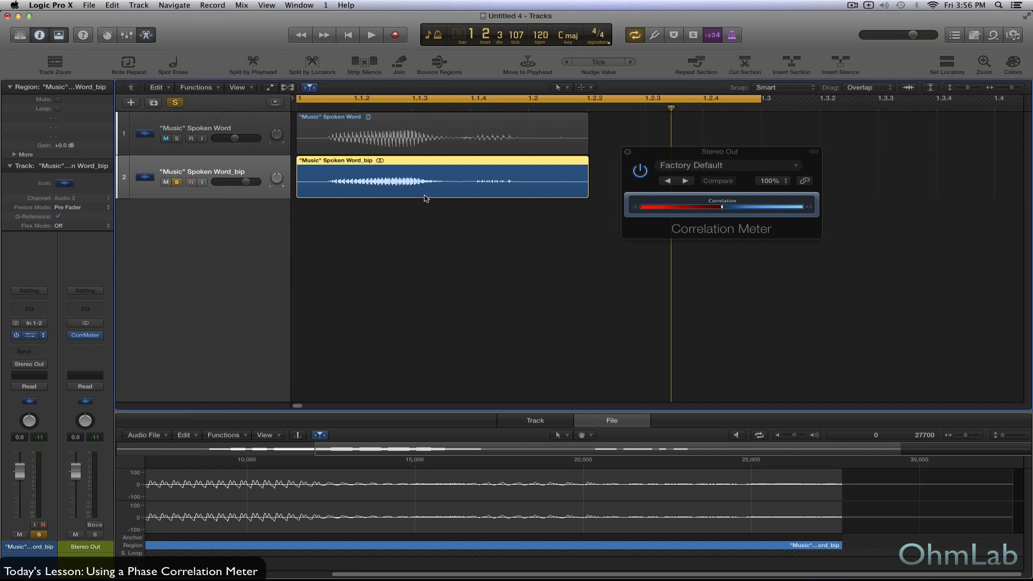
{"action": "left_click_drag", "start_coordinate": [317, 42], "coordinate": [512, 217]}
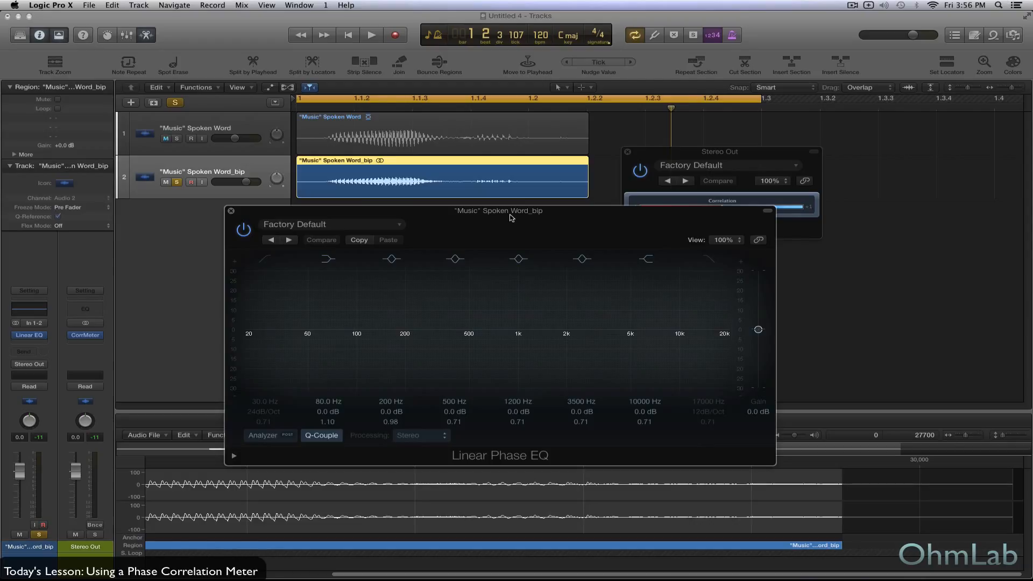
Close the Linear Phase EQ window and place the Correlation Meter window below the bounced region
{"action": "left_click_drag", "start_coordinate": [701, 155], "coordinate": [674, 119]}
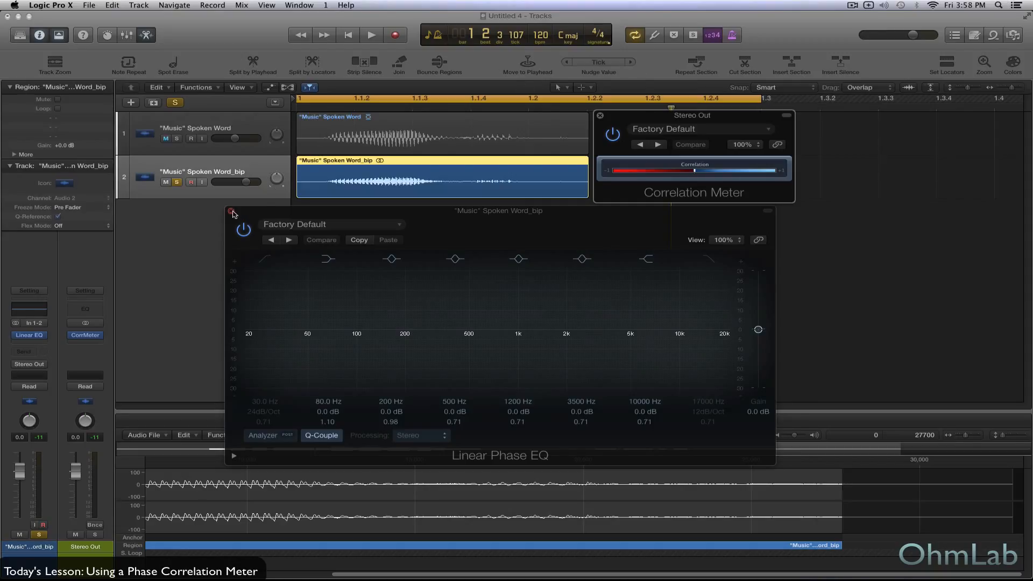
{"action": "left_click", "coordinate": [231, 211]}
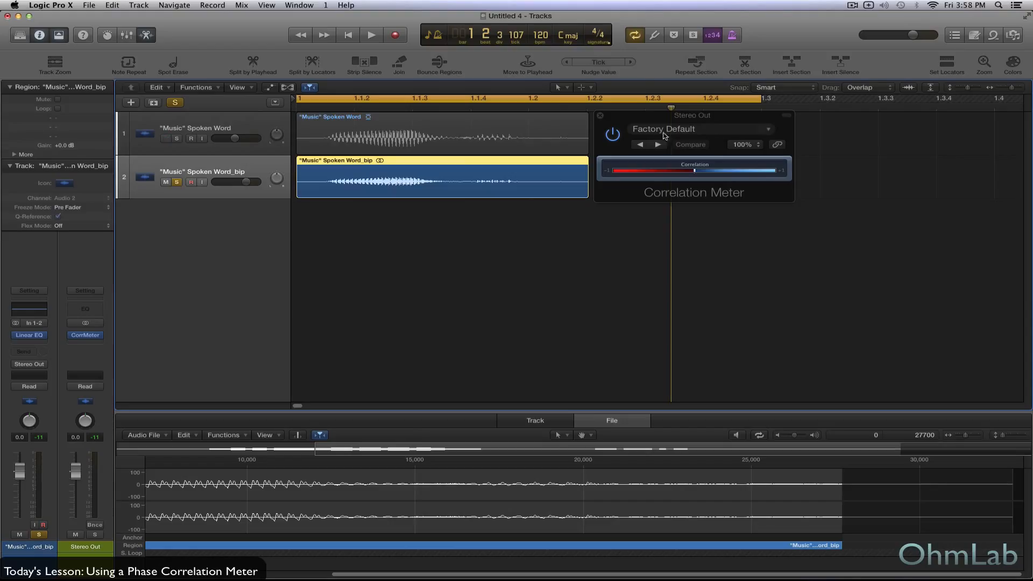
{"action": "left_click_drag", "start_coordinate": [656, 119], "coordinate": [527, 231]}
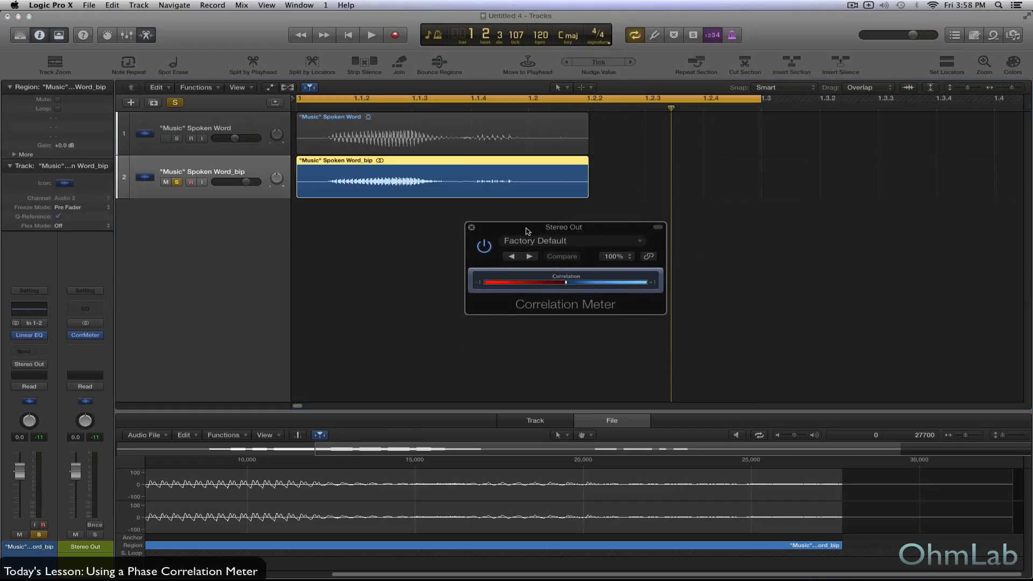